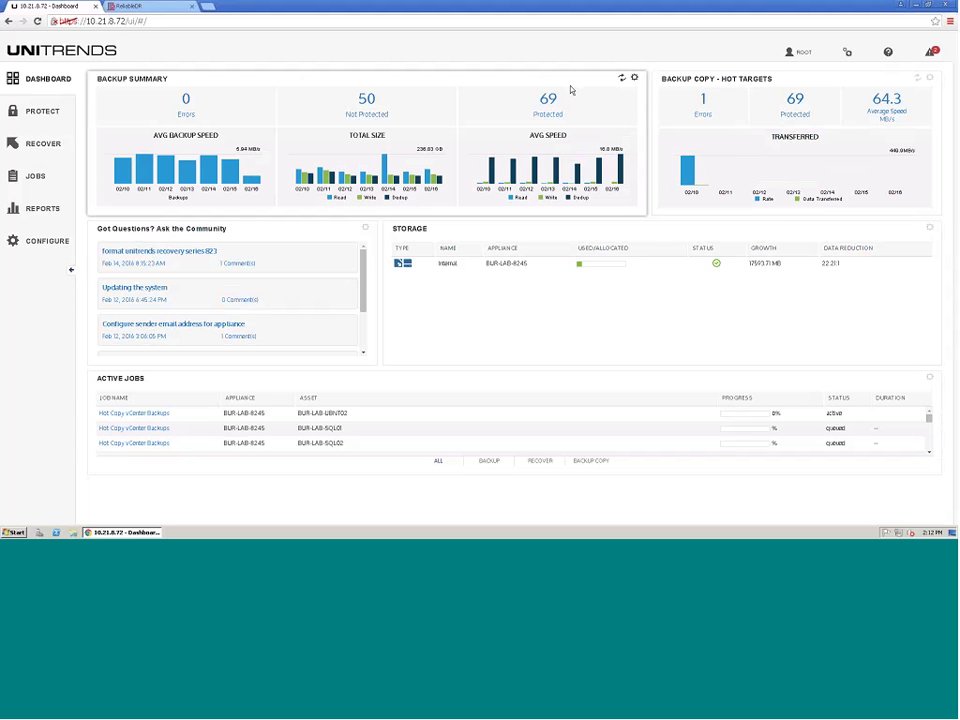
Check the appliance's current alerts from the dashboard
click(634, 78)
click(635, 79)
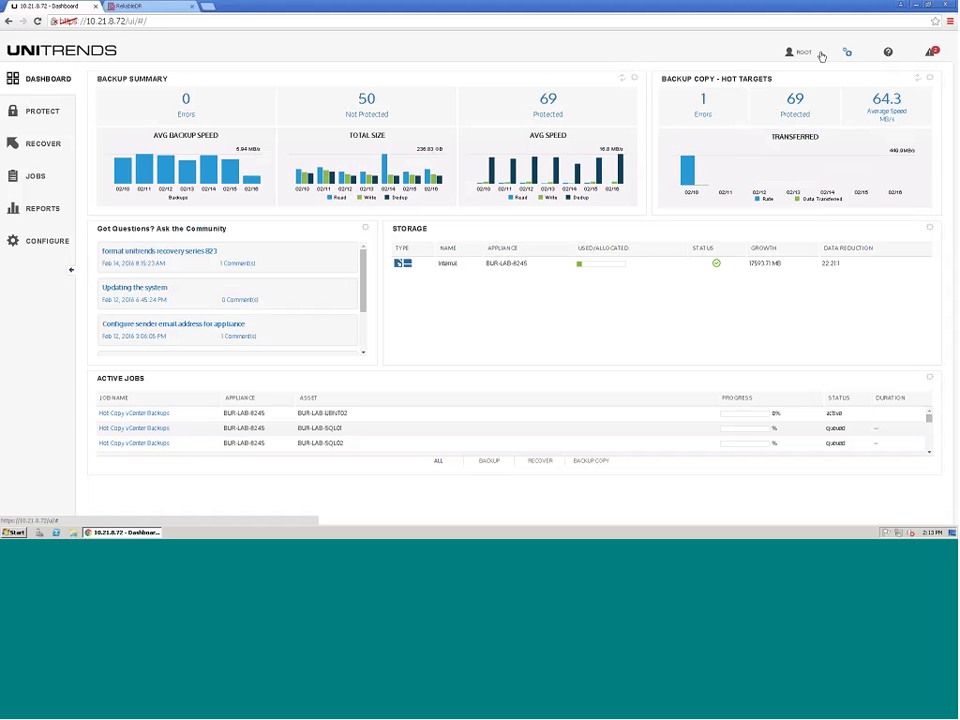
click(931, 52)
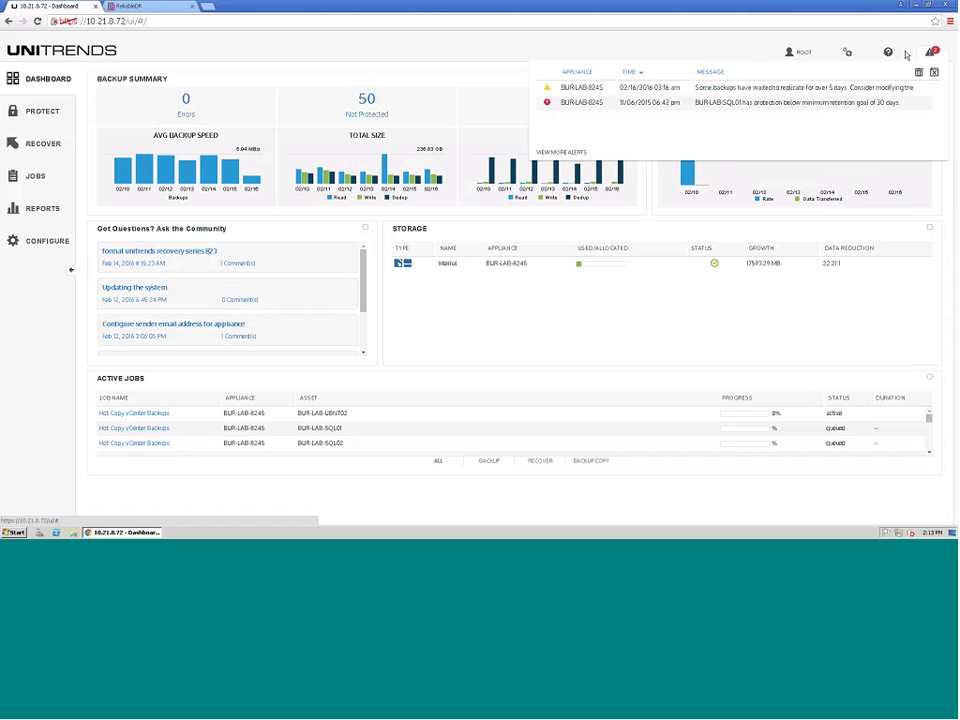
click(847, 52)
click(790, 57)
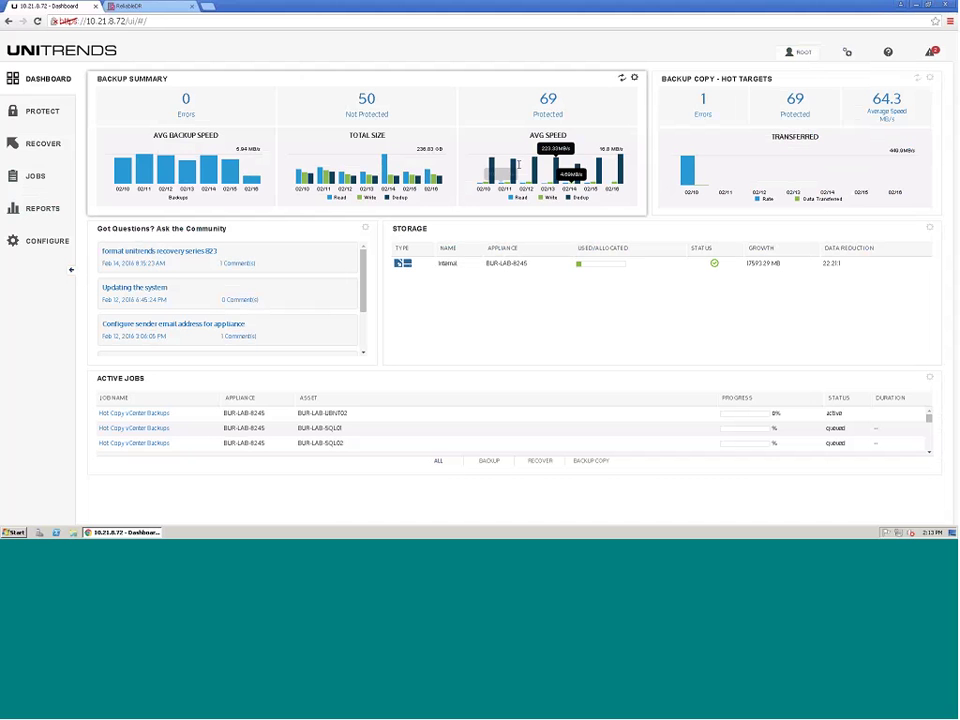
View the Backup Failures report behind the backup summary's error count and return to the dashboard
click(188, 106)
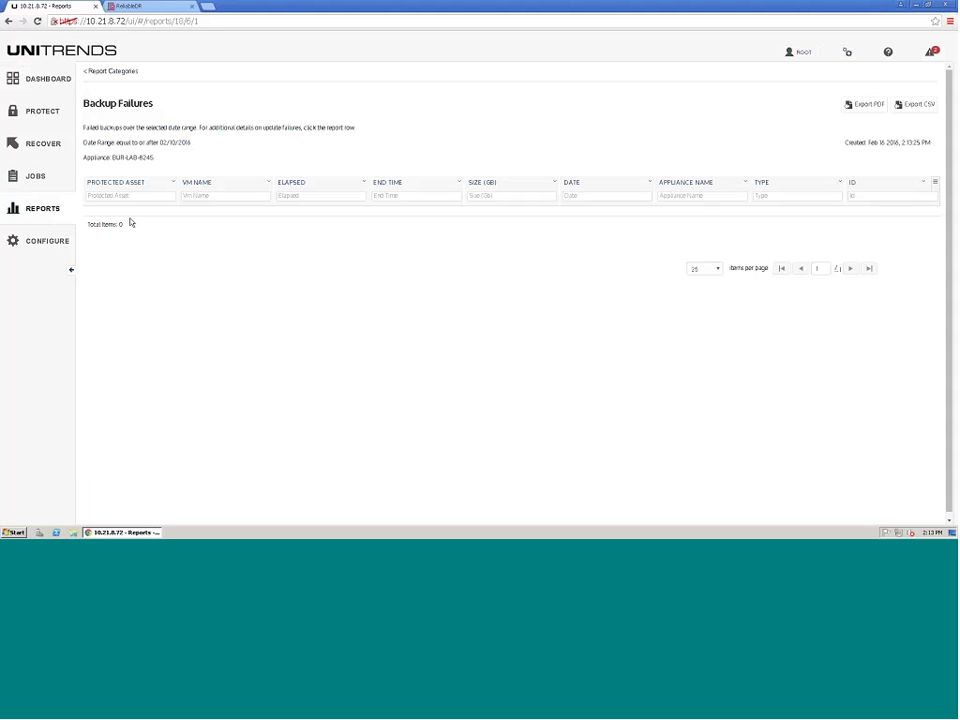
click(57, 85)
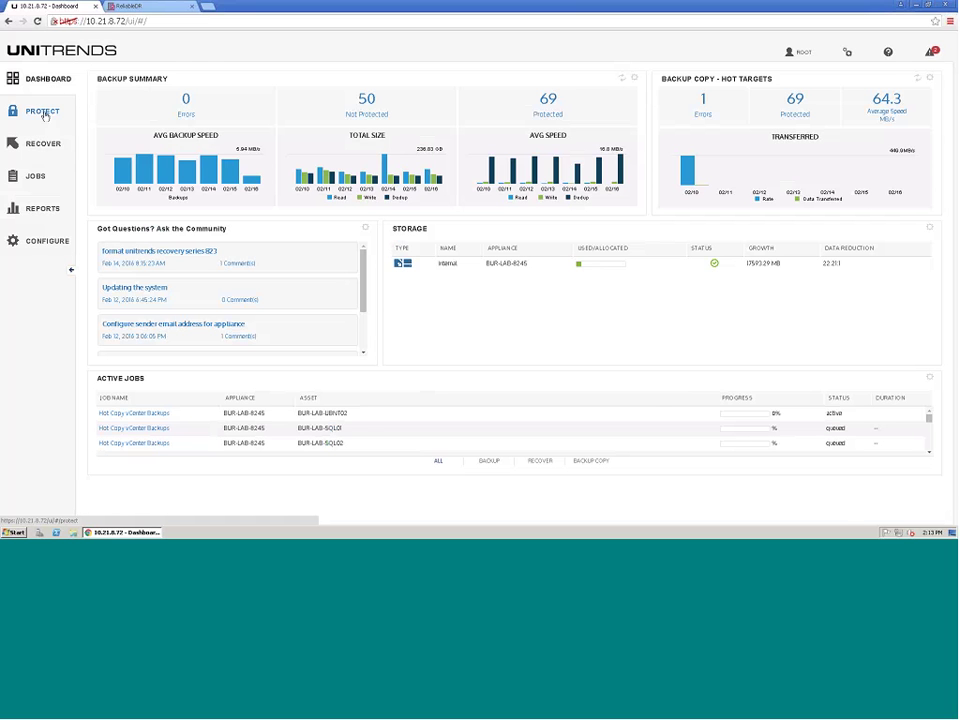
List the assets protected by BUR-LAB-824S and open the details of BUR-LAB-SOL01's failed Monday backup copy
click(50, 115)
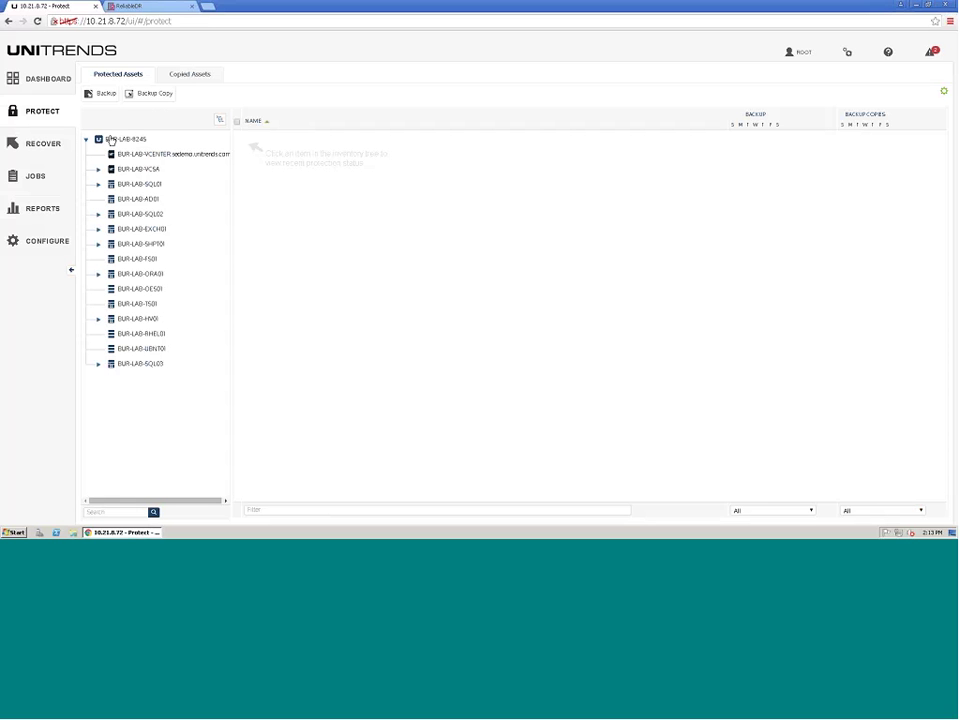
click(120, 139)
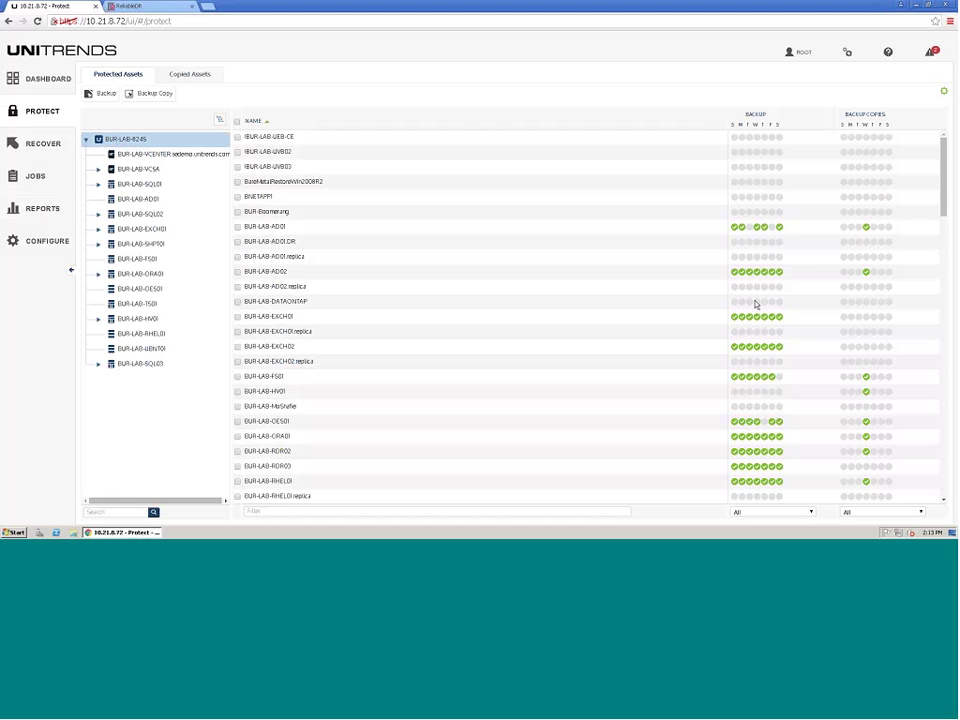
scroll(755, 304, down, 10)
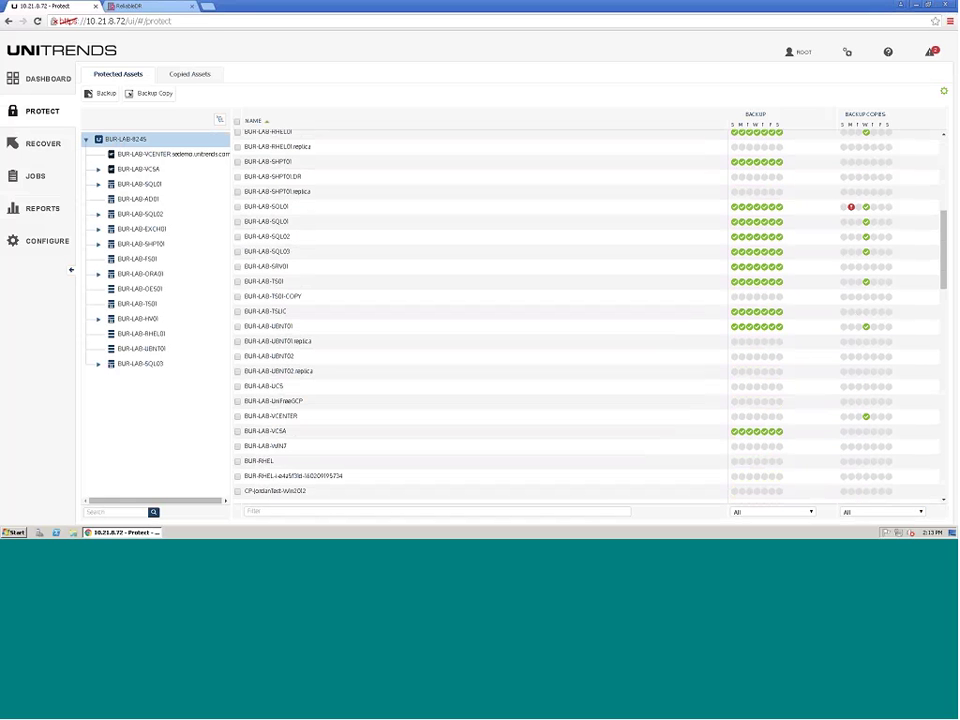
click(851, 209)
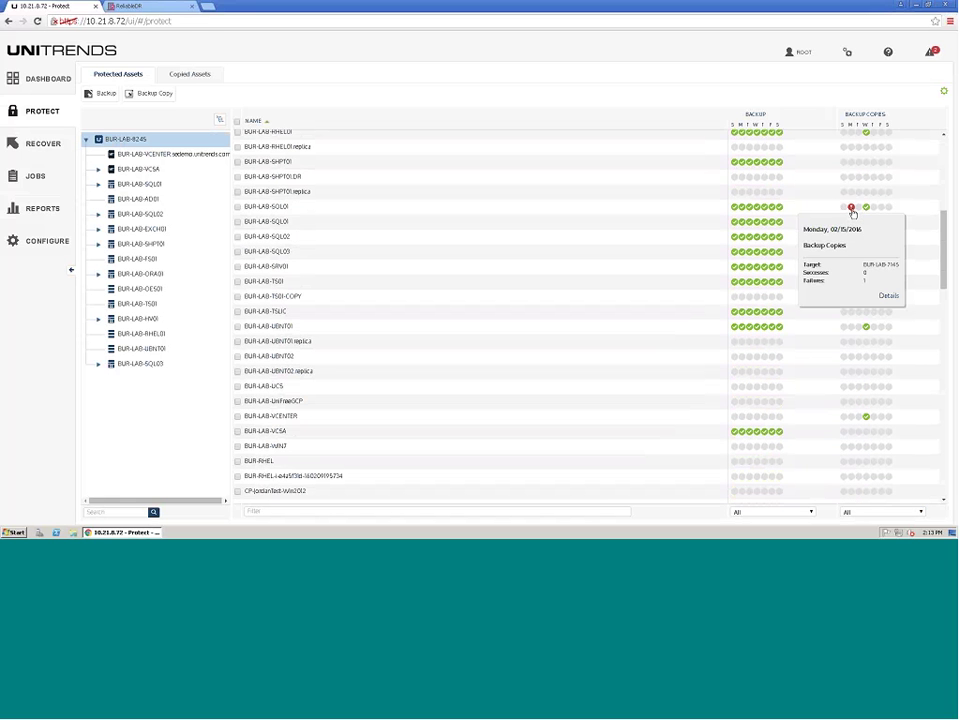
click(888, 295)
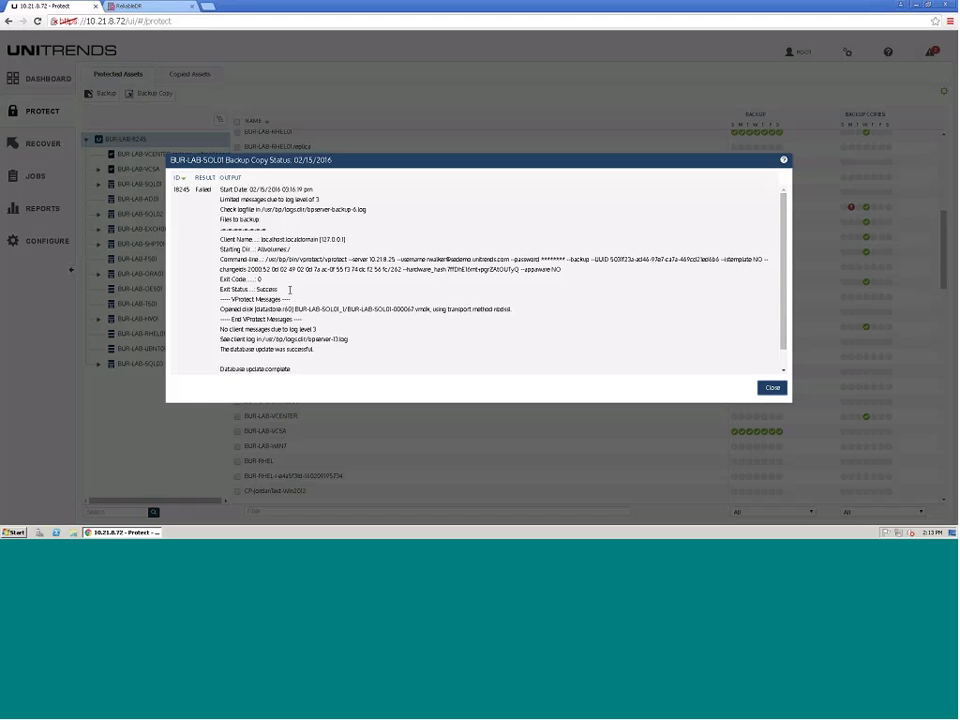
Read the backup copy status output to its last message, close it, and review the backup status of the listed assets
drag(231, 309, 511, 309)
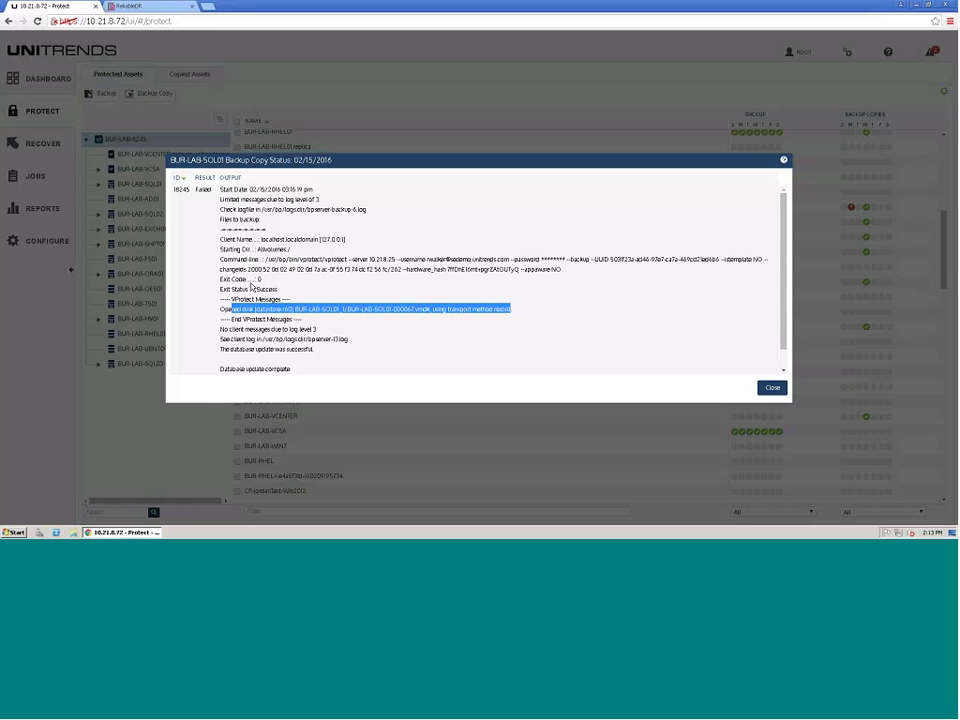
click(406, 293)
scroll(366, 327, down, 1)
drag(366, 327, 371, 369)
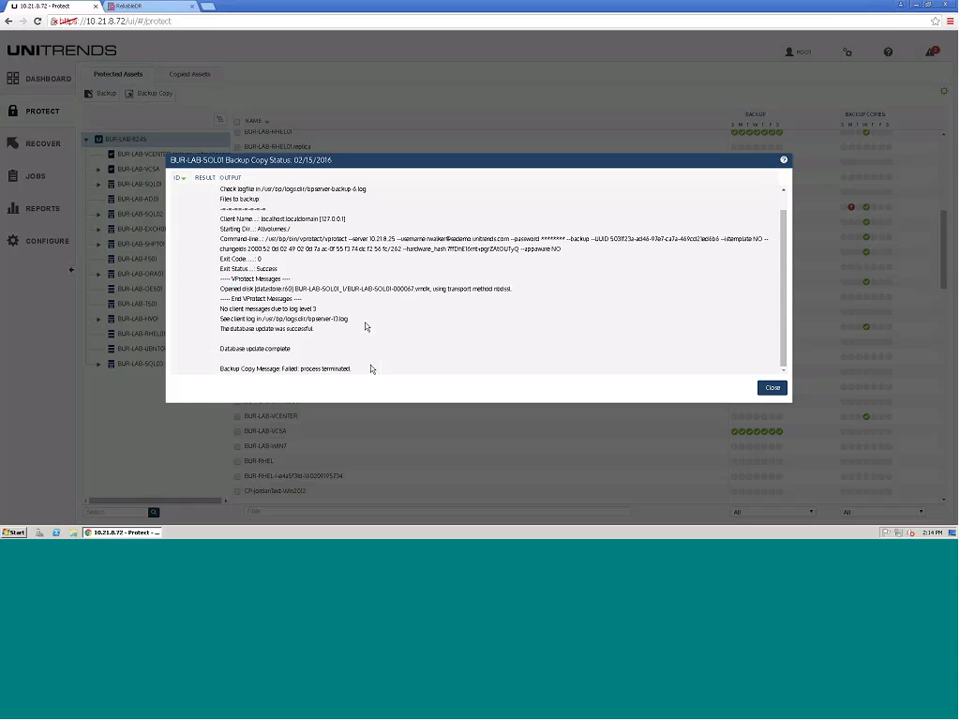
click(371, 328)
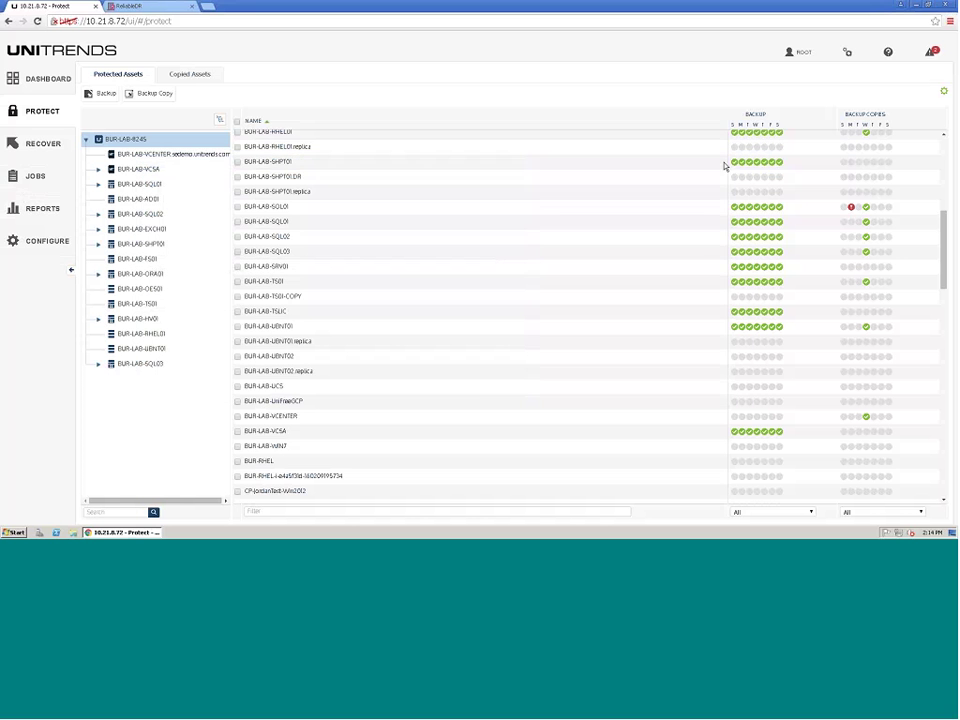
scroll(771, 272, up, 10)
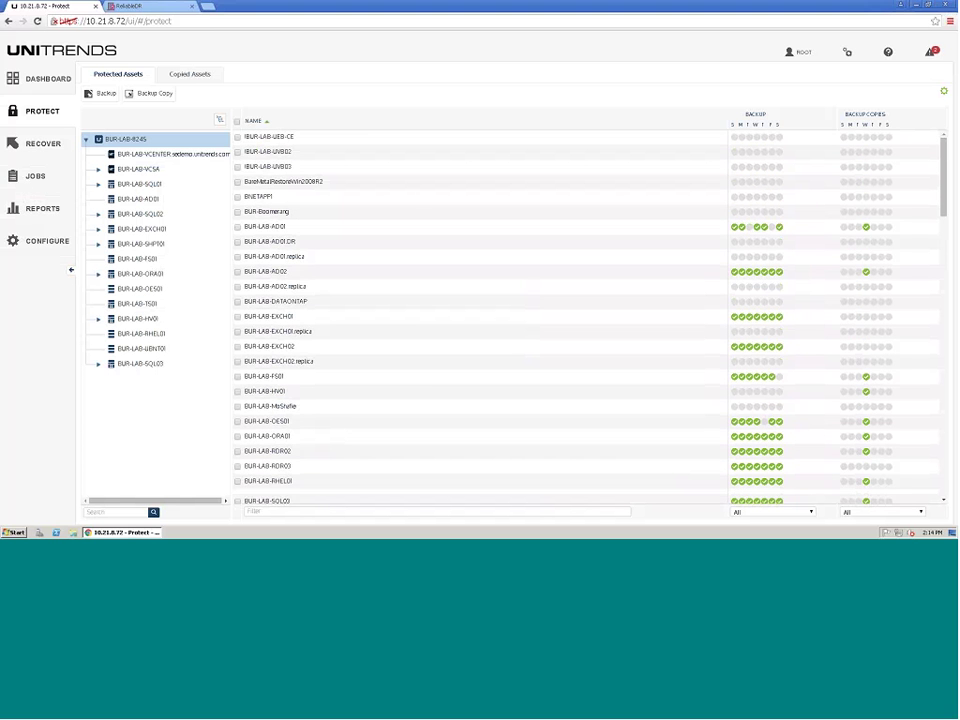
scroll(678, 250, down, 15)
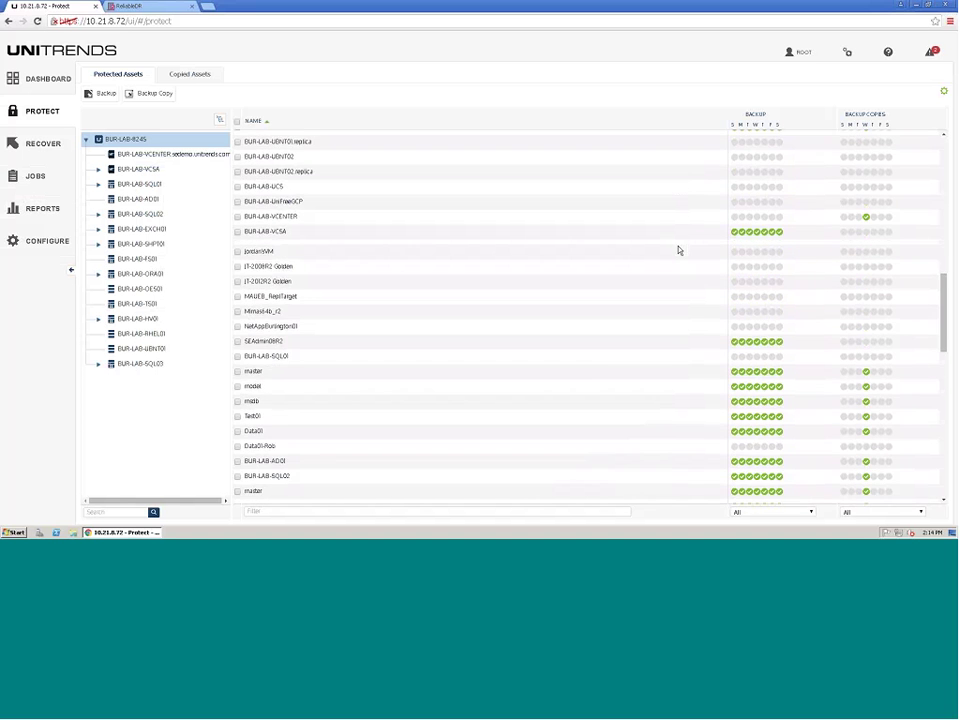
scroll(677, 249, down, 5)
scroll(660, 255, up, 20)
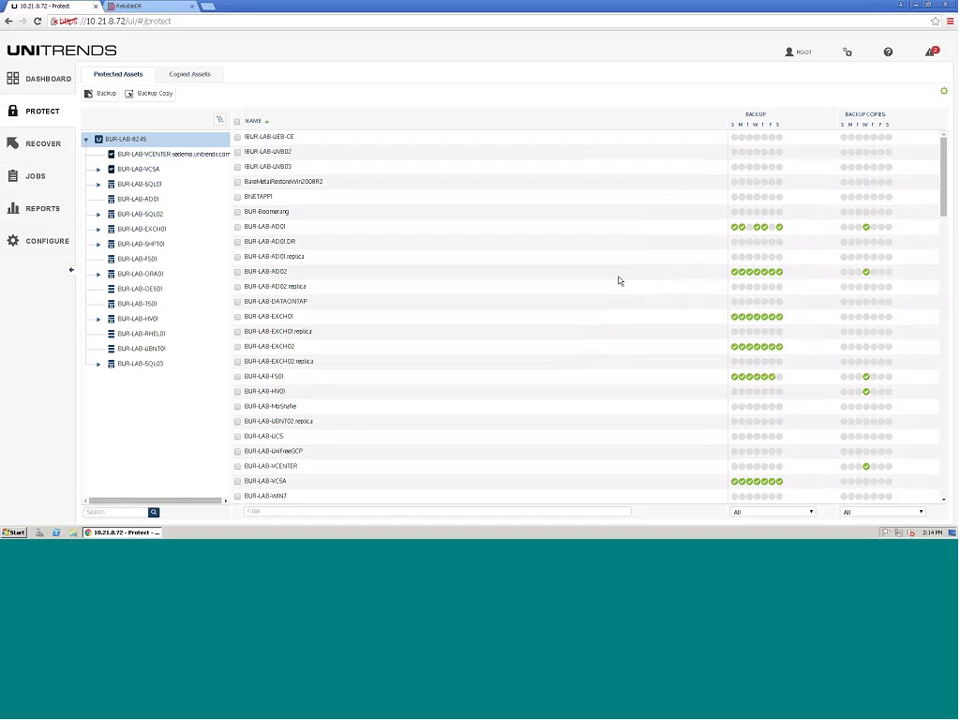
Start a backup job for agent-based assets and include BUR-LAB-FS01, BUR-LAB-HV01, BUR-LAB-SHPT01 and BUR-LAB-RHEL01
click(103, 95)
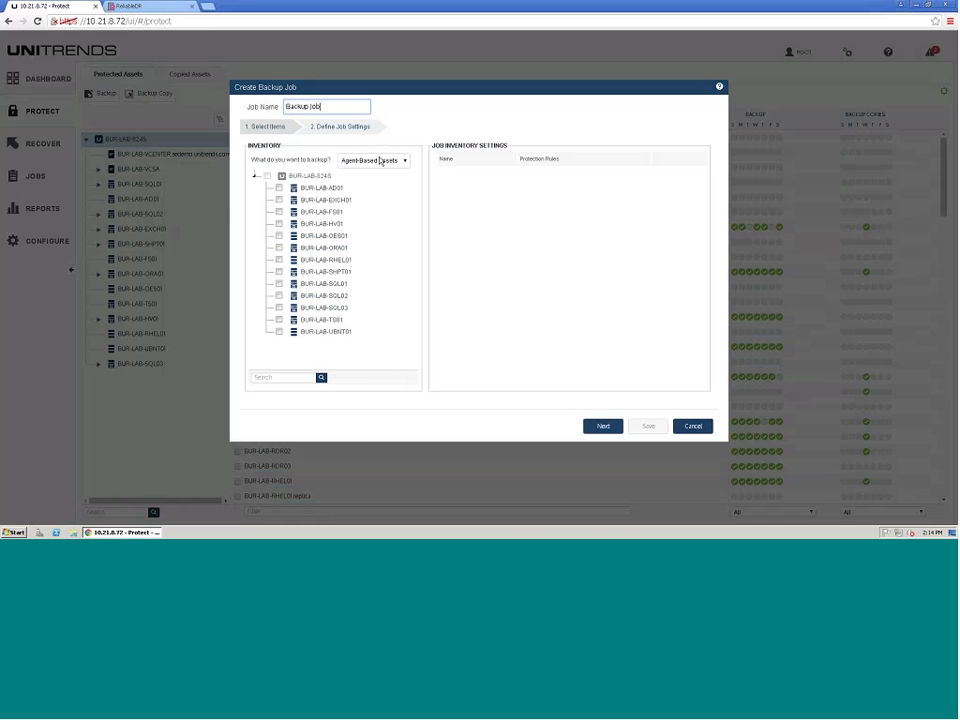
click(381, 161)
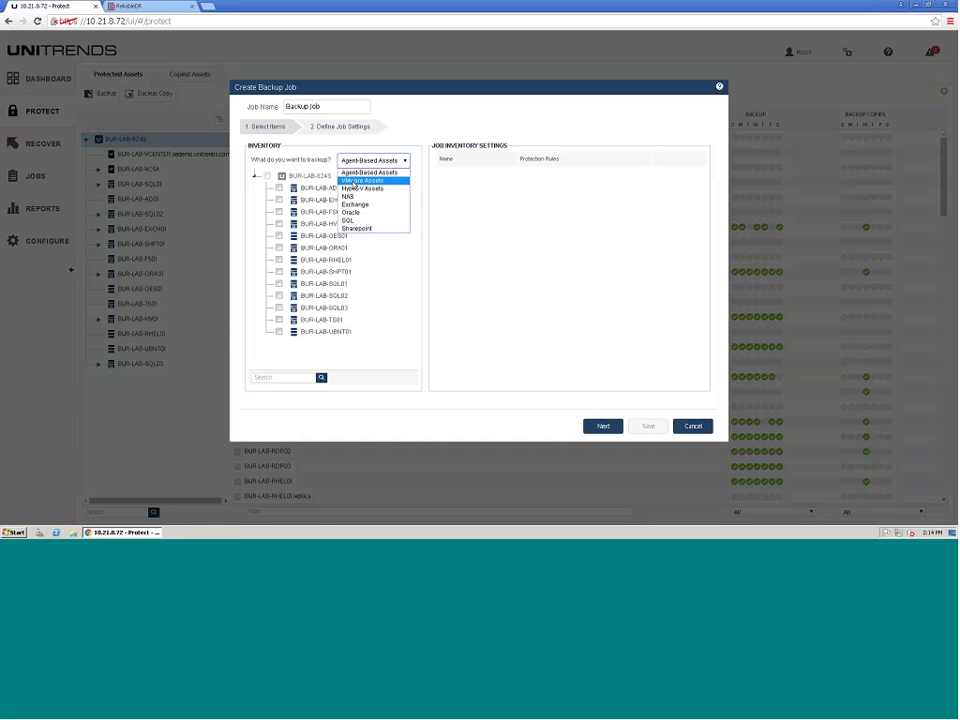
click(350, 174)
click(279, 212)
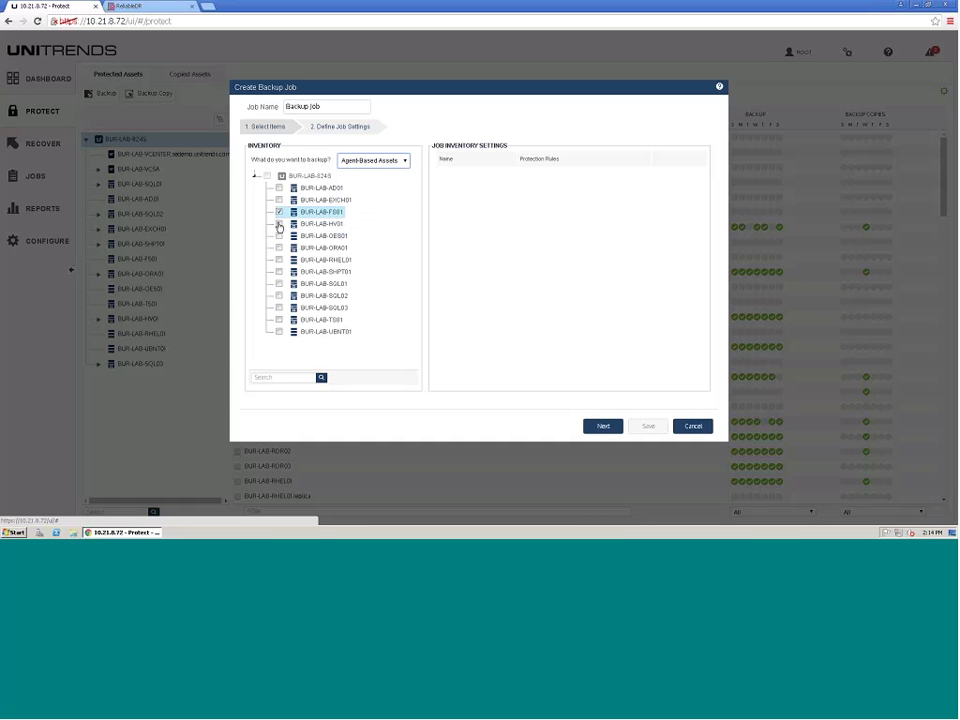
click(279, 224)
click(279, 271)
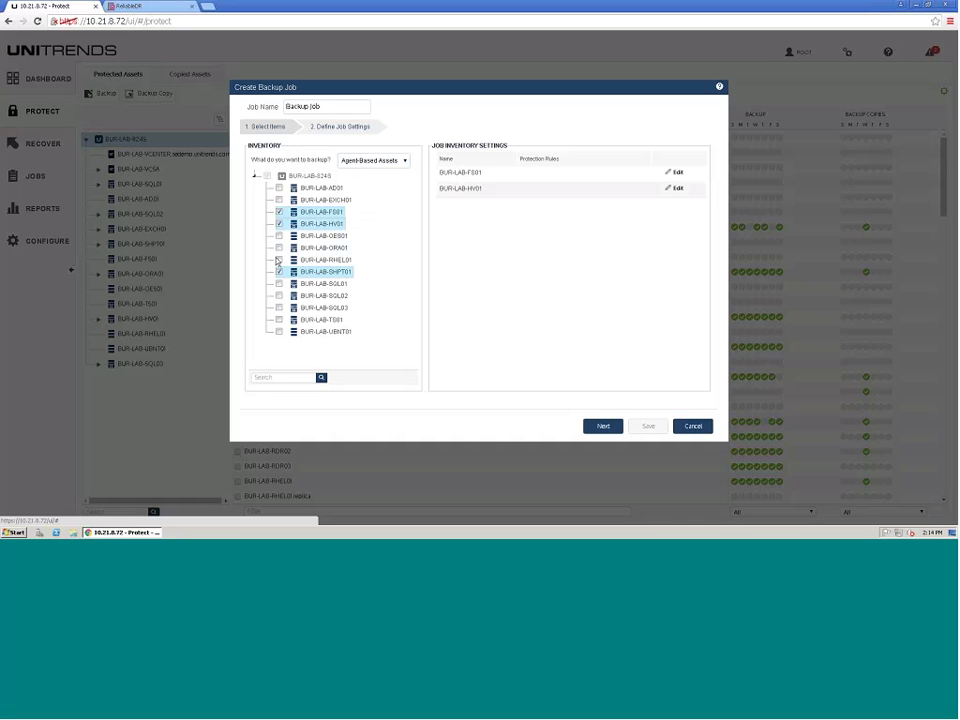
click(281, 260)
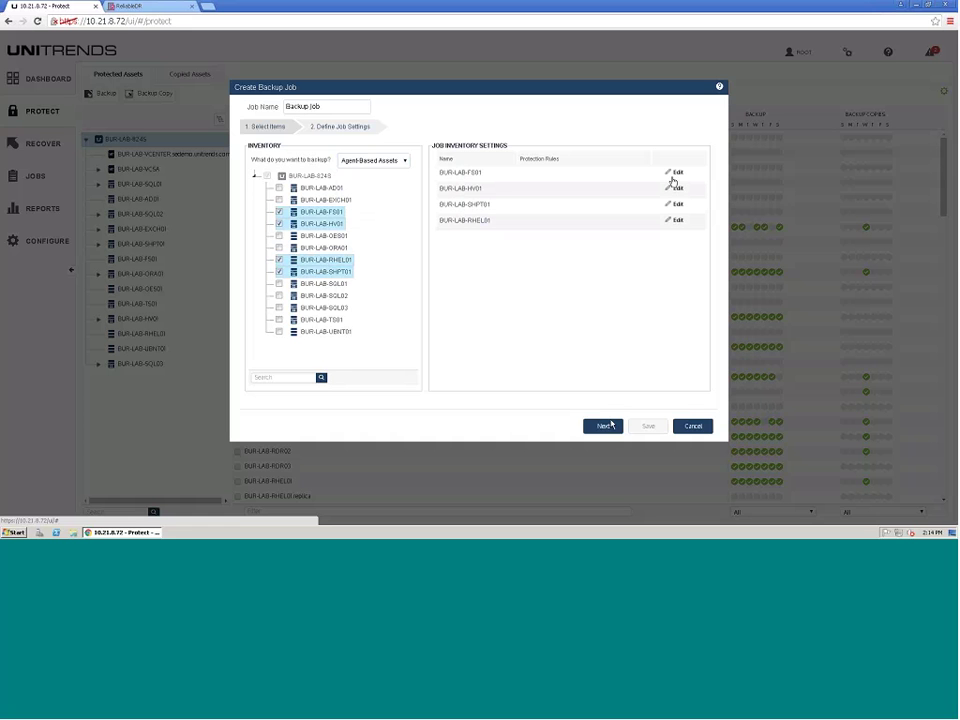
Set the job's backup mode to Fulls and Incrementals with Internal as the backup target, and discard the job without saving
click(603, 426)
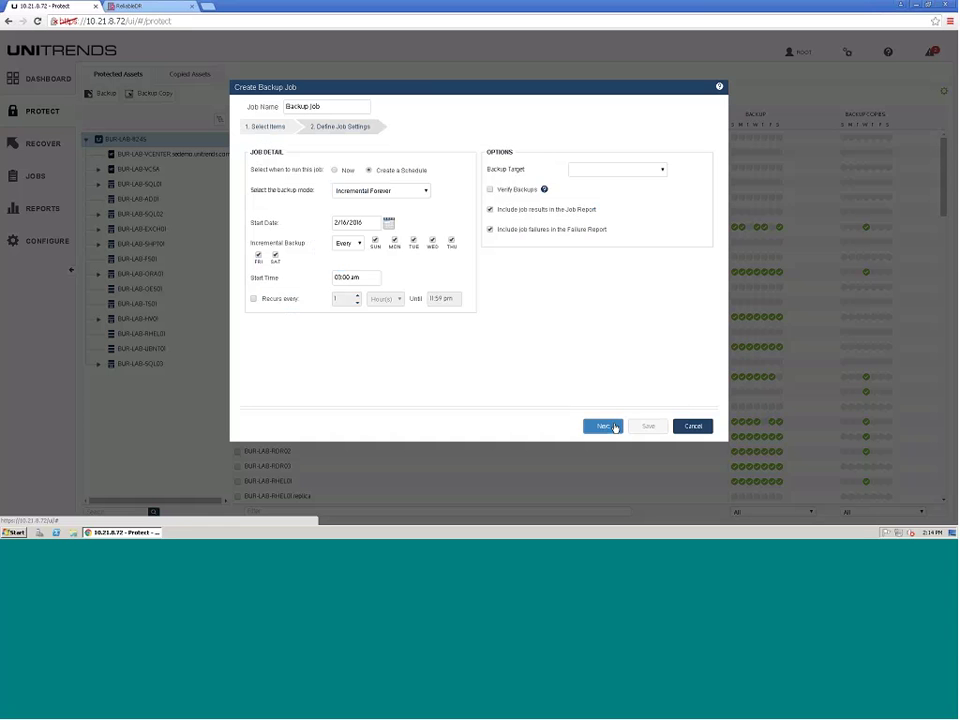
click(385, 190)
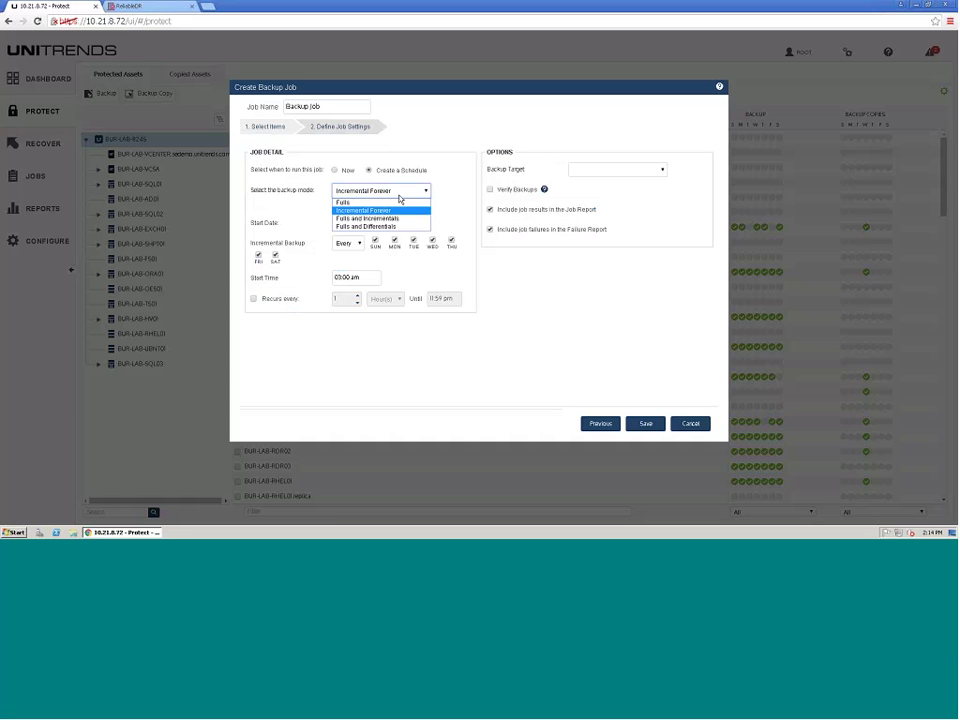
click(367, 218)
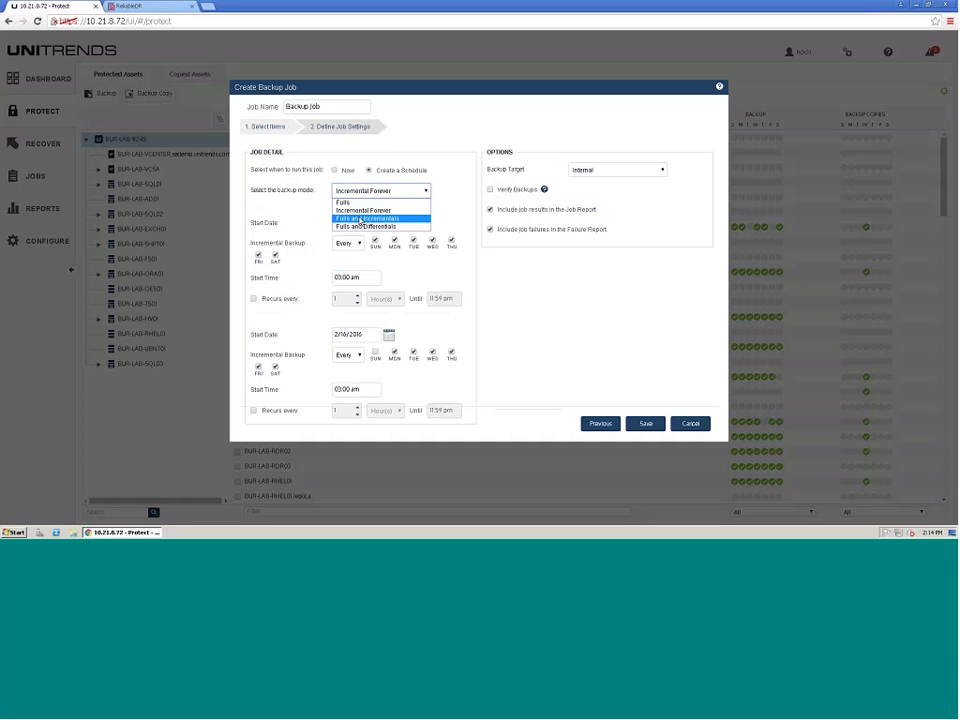
click(357, 222)
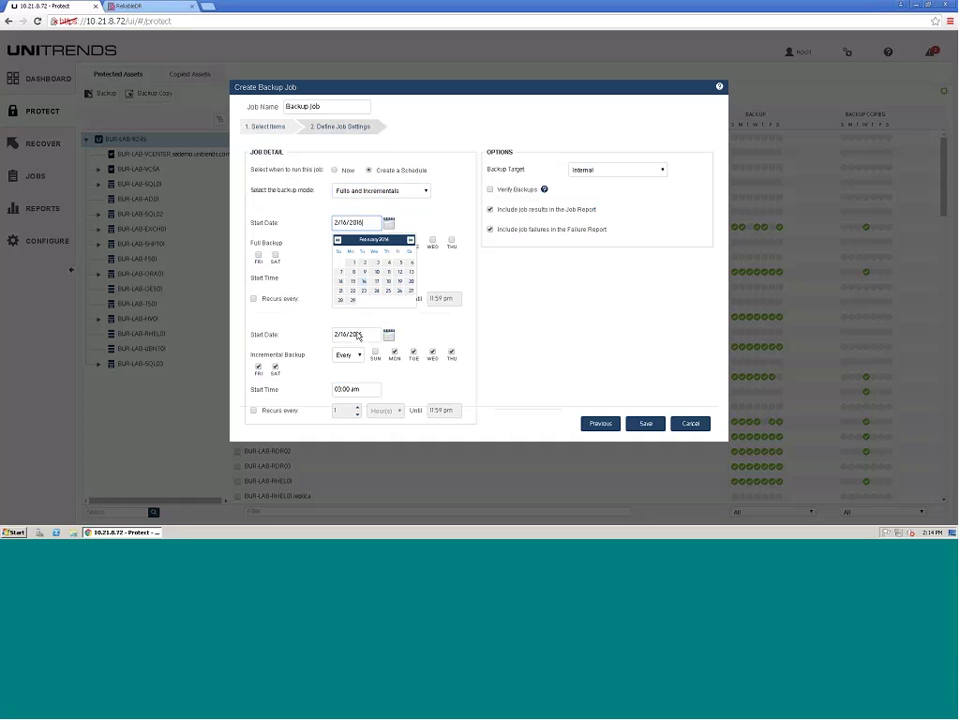
click(378, 335)
click(459, 348)
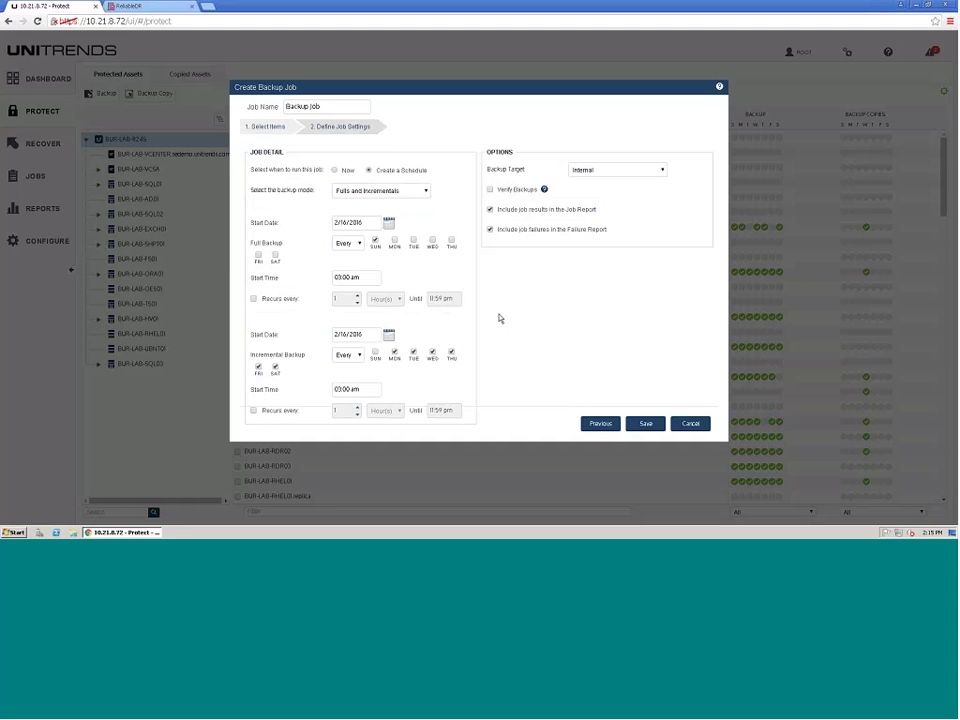
click(599, 171)
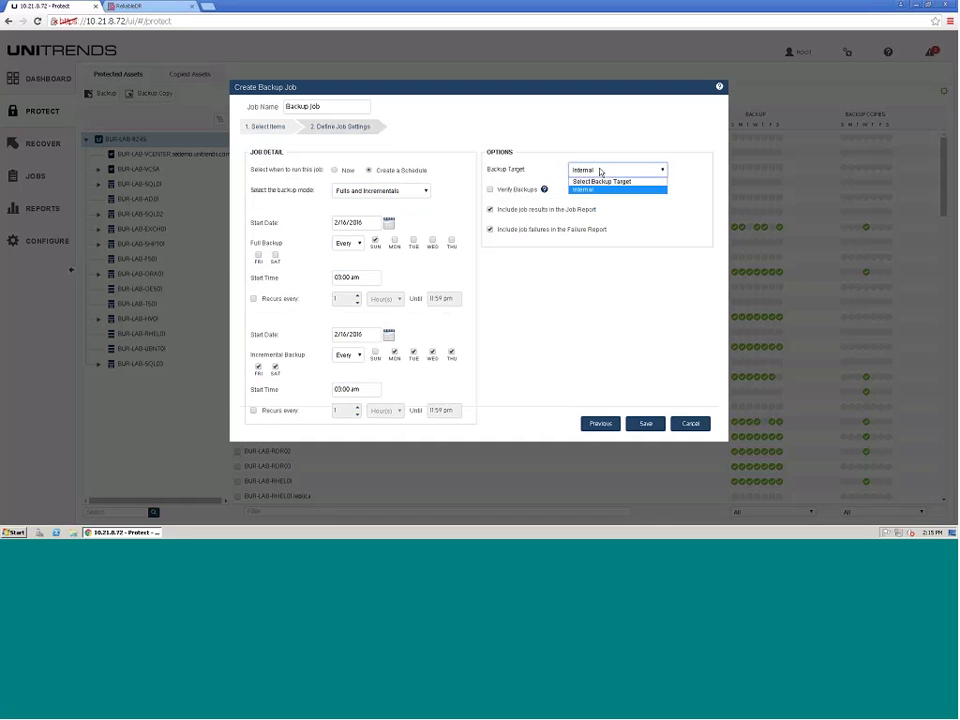
click(600, 189)
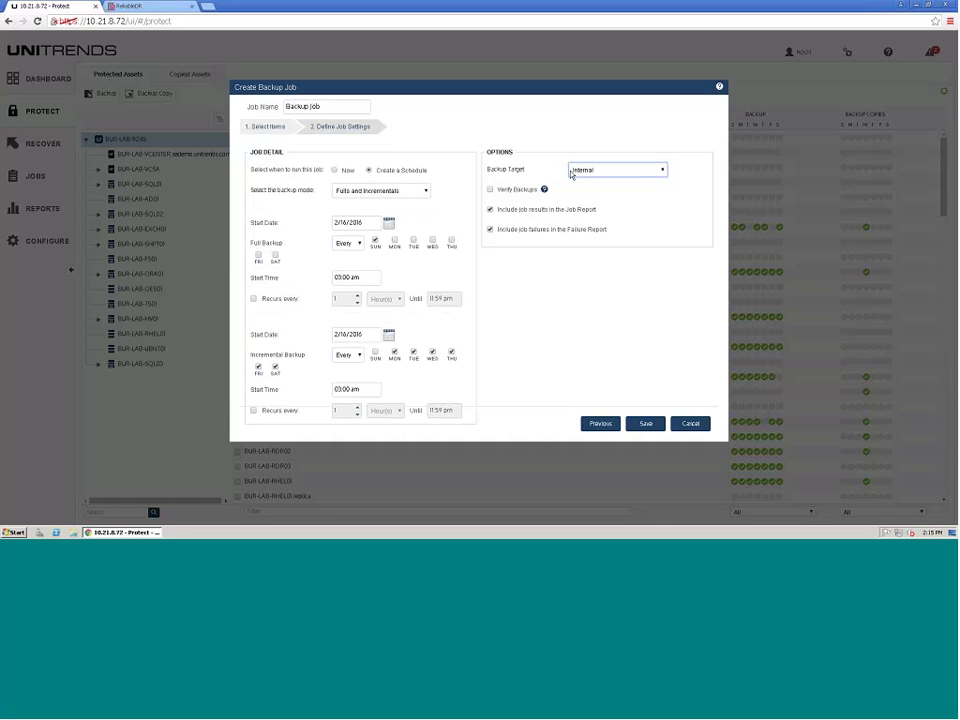
click(691, 424)
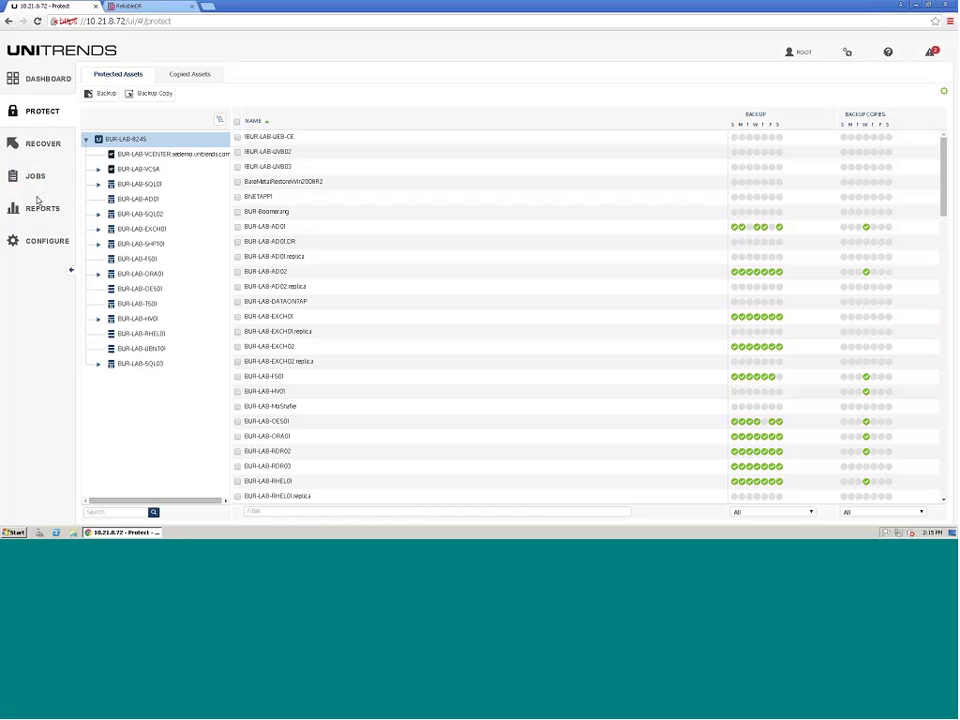
Inspect the exclusion and advanced settings of BUR-LAB-FS01 in the BUR-LAB-FS01 Daily job, and leave the job editor without saving
click(35, 177)
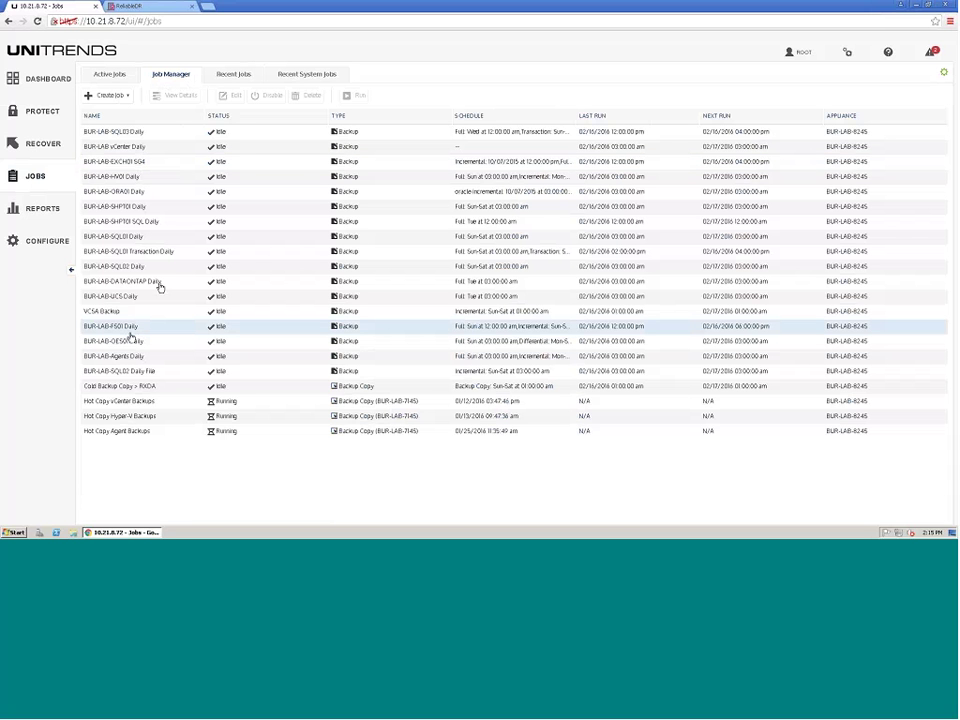
click(306, 330)
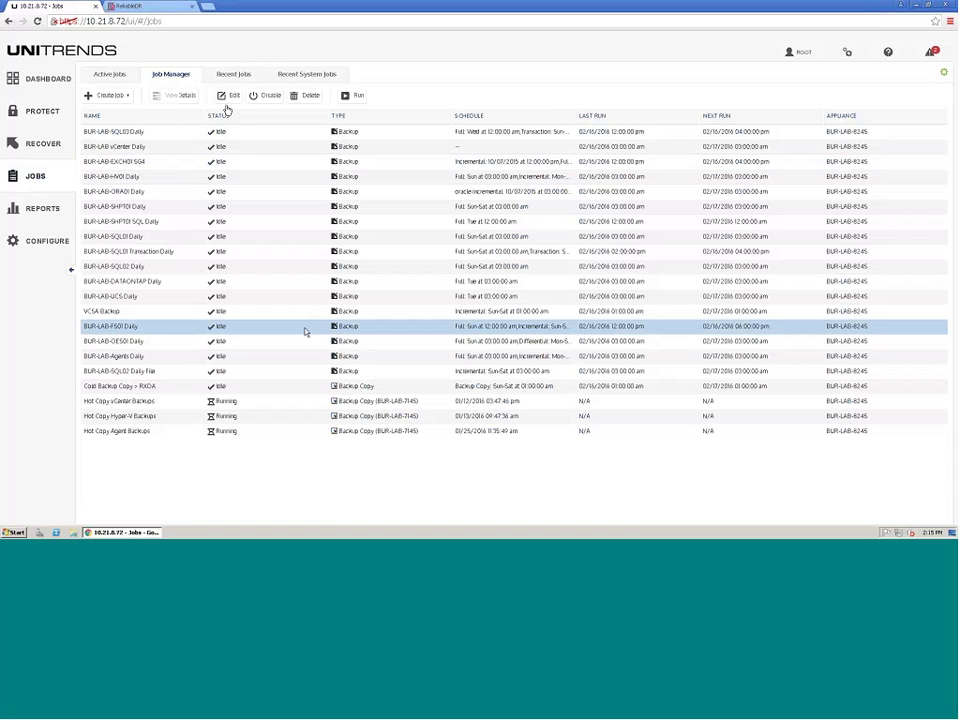
click(236, 96)
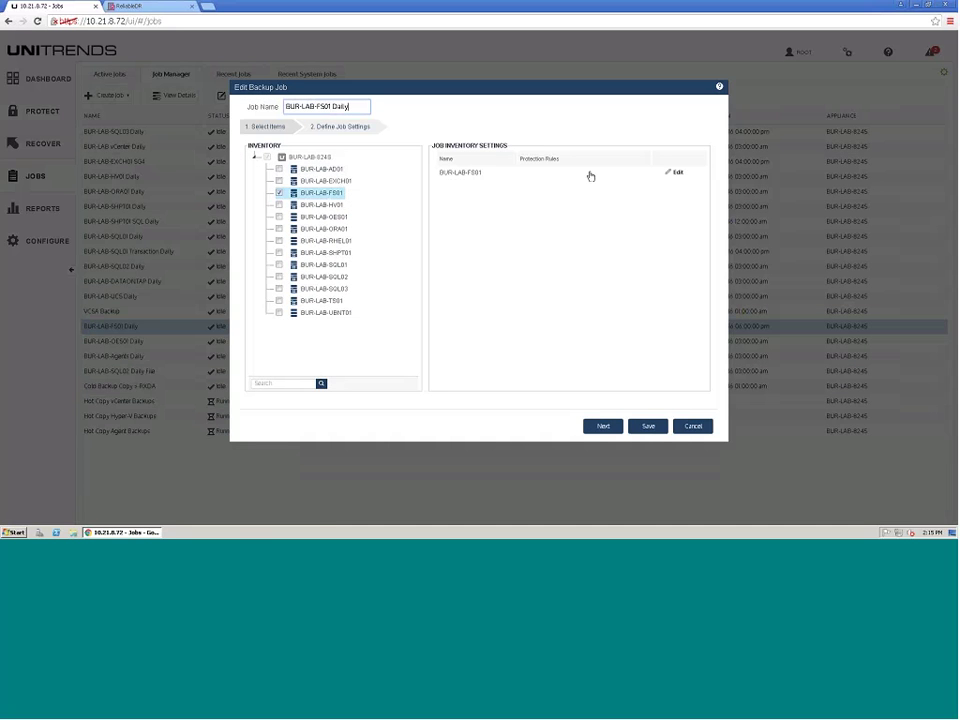
click(675, 172)
click(427, 182)
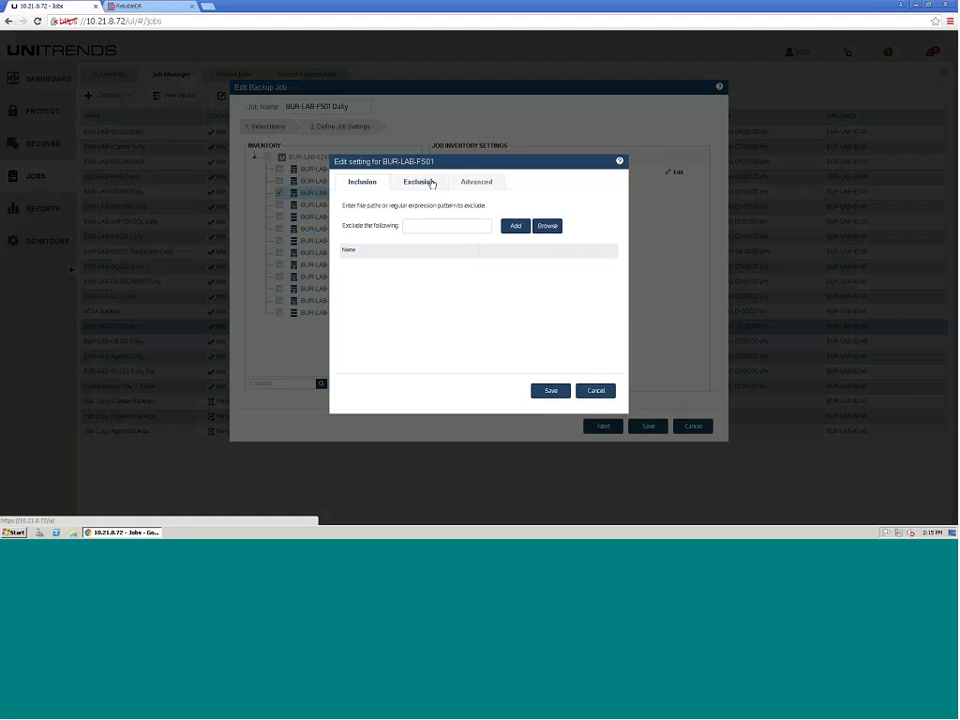
click(476, 182)
click(603, 390)
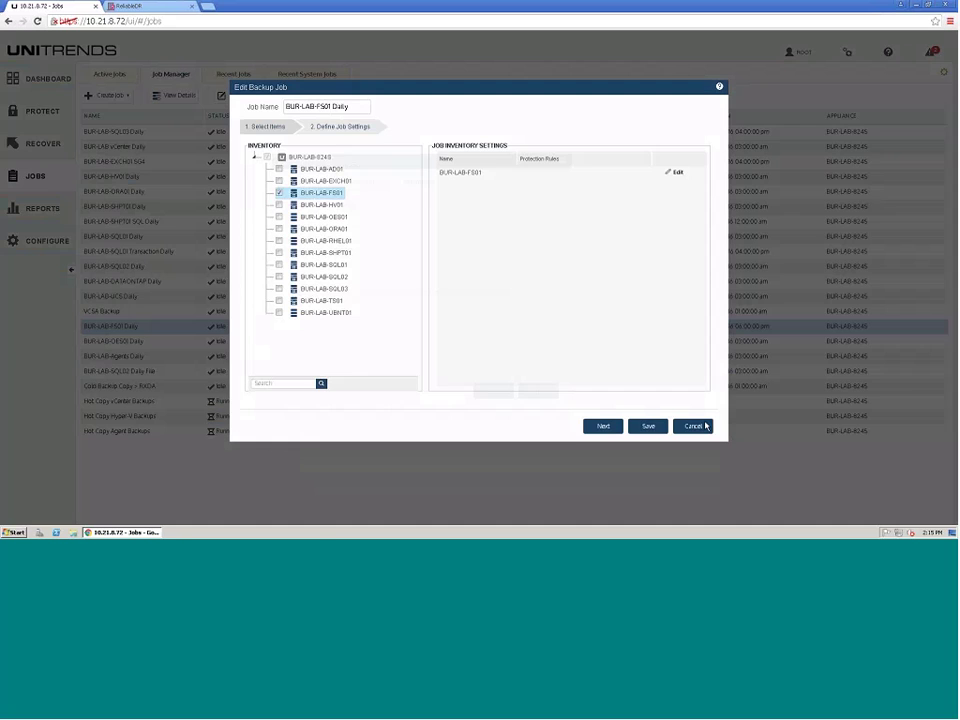
click(693, 426)
click(105, 95)
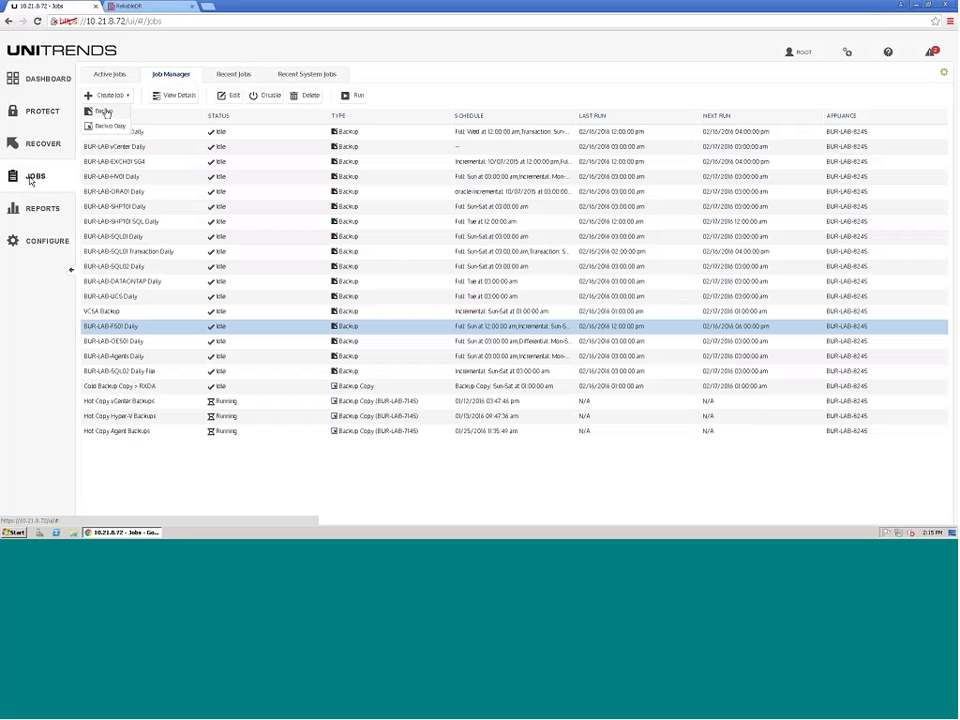
Select the VMware asset BUR-LAB-AD01's 02/15/2016 01:01:03 am incremental backup in the backup catalog and view the instant recovery choices
click(424, 86)
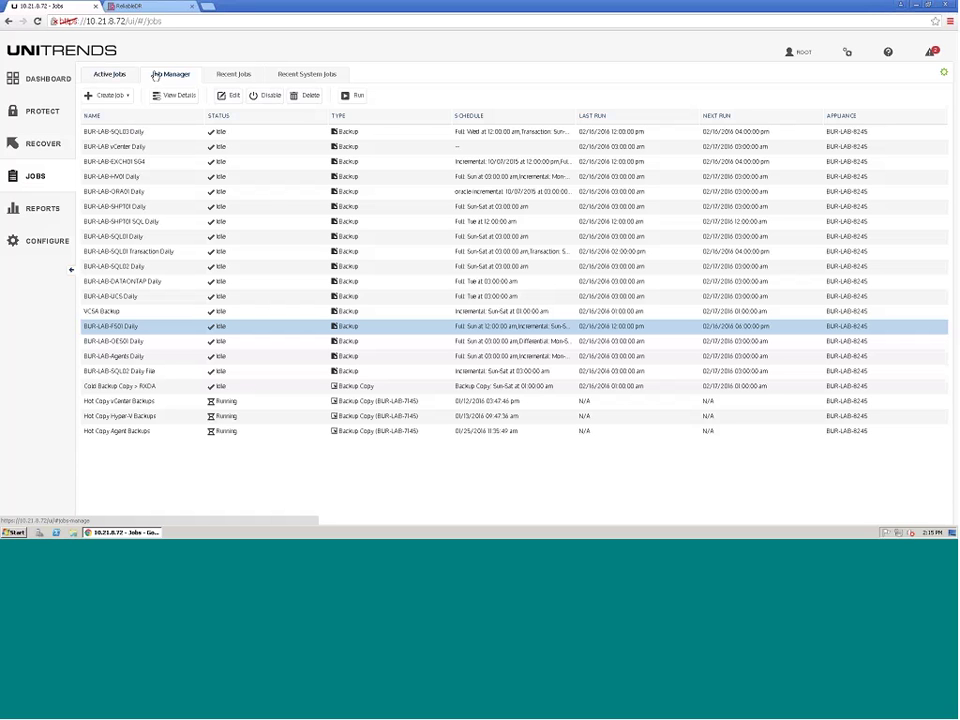
click(45, 151)
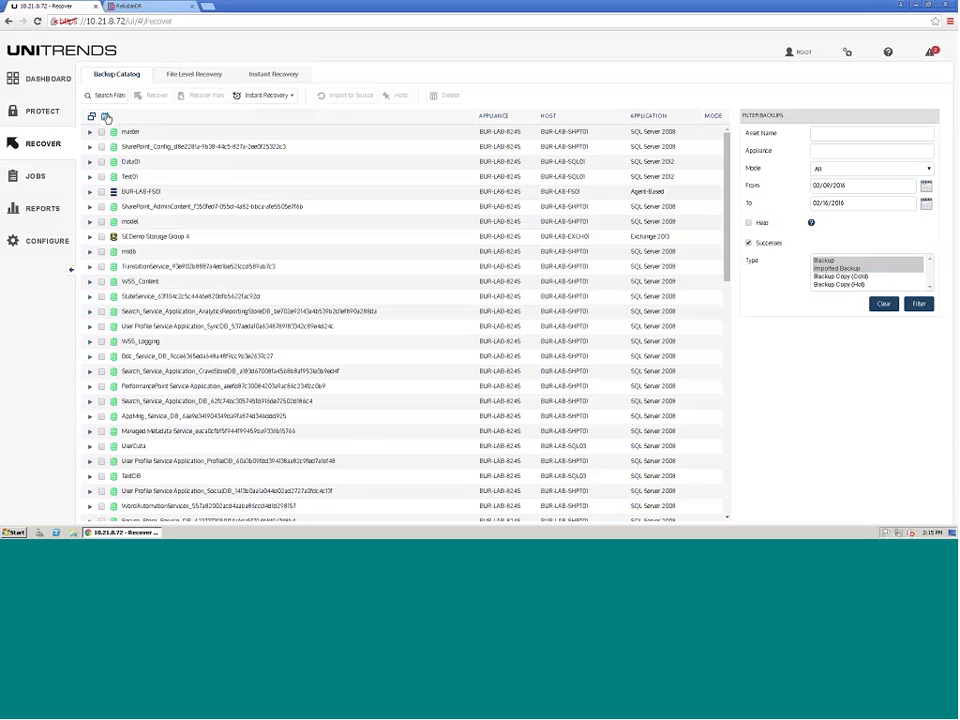
scroll(377, 236, down, 5)
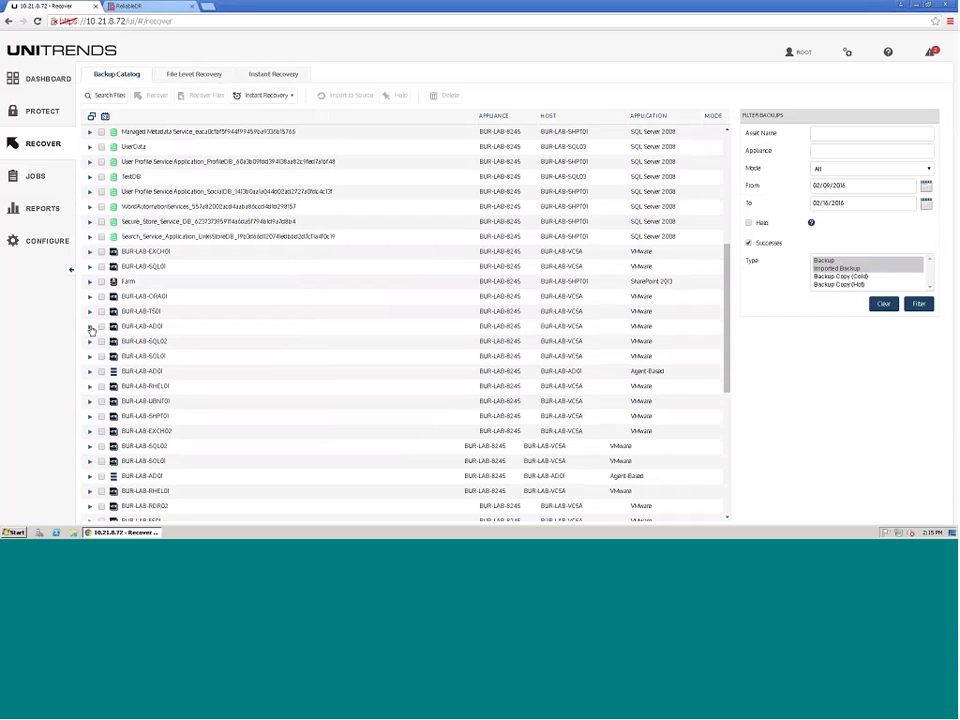
click(90, 327)
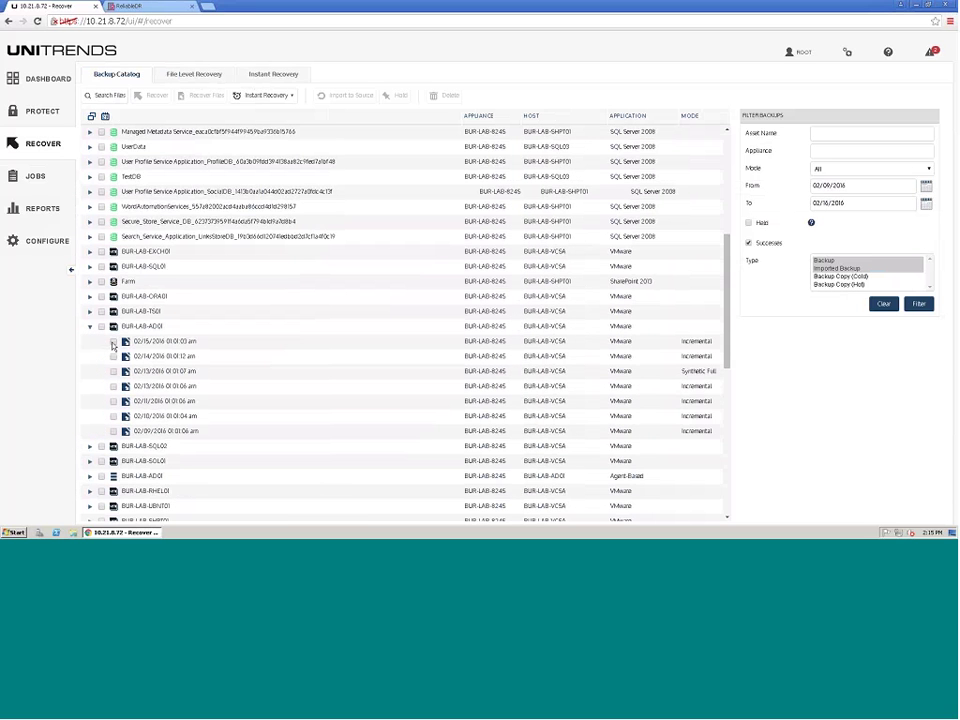
click(113, 342)
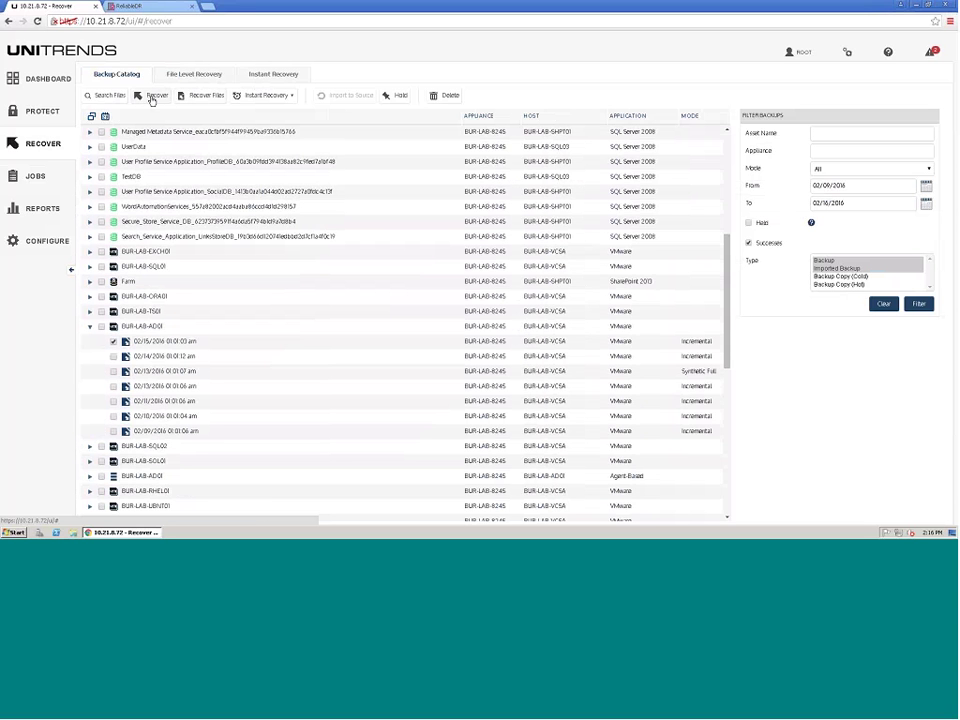
click(285, 97)
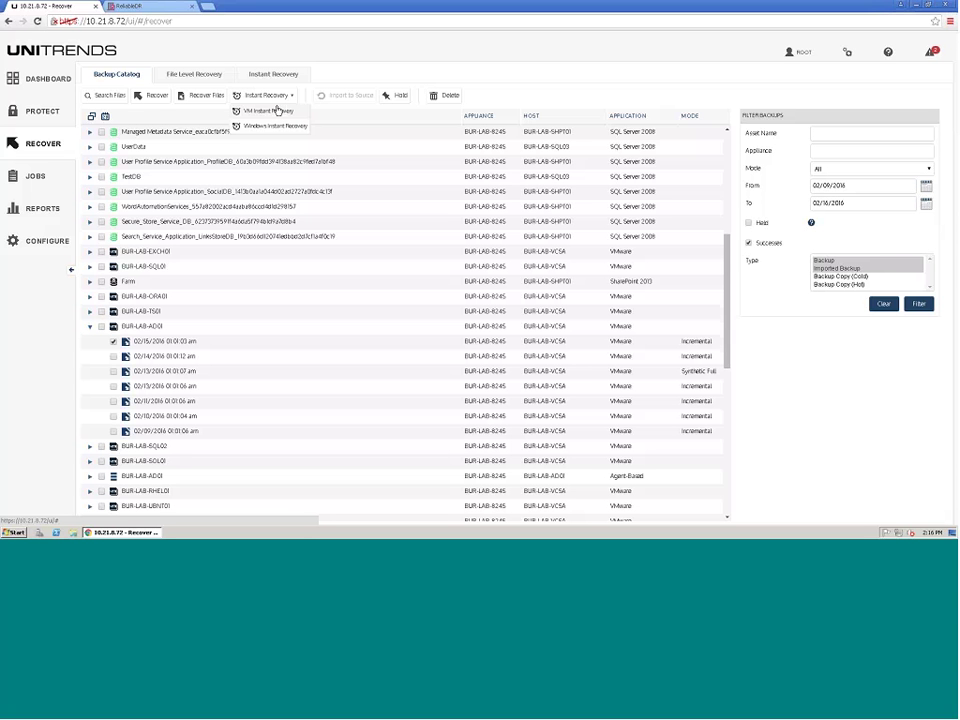
Create a recovery job for the selected backup targeting maesxi2.sedemo.unitrends.com, resource pool sandbox and storage LocalDatastore2, and save it
click(158, 98)
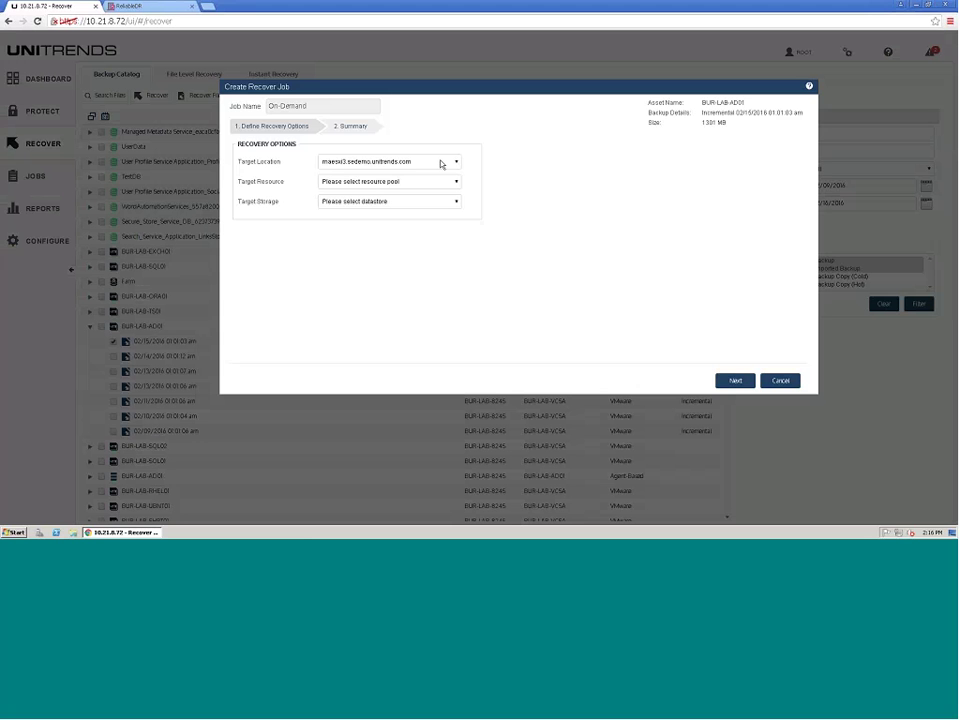
click(441, 164)
click(378, 185)
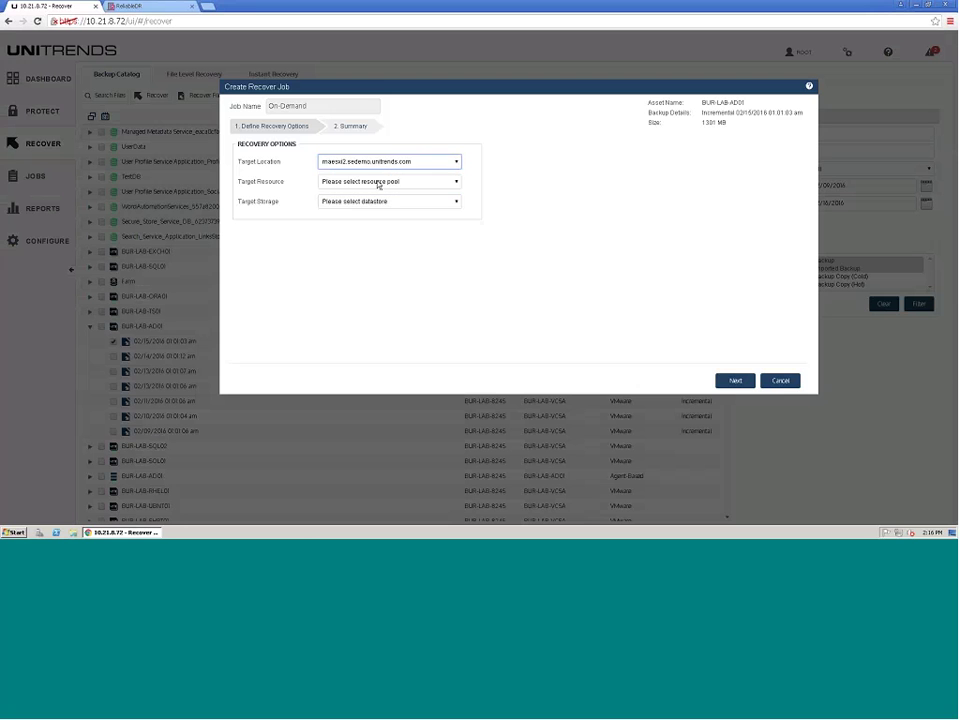
click(378, 183)
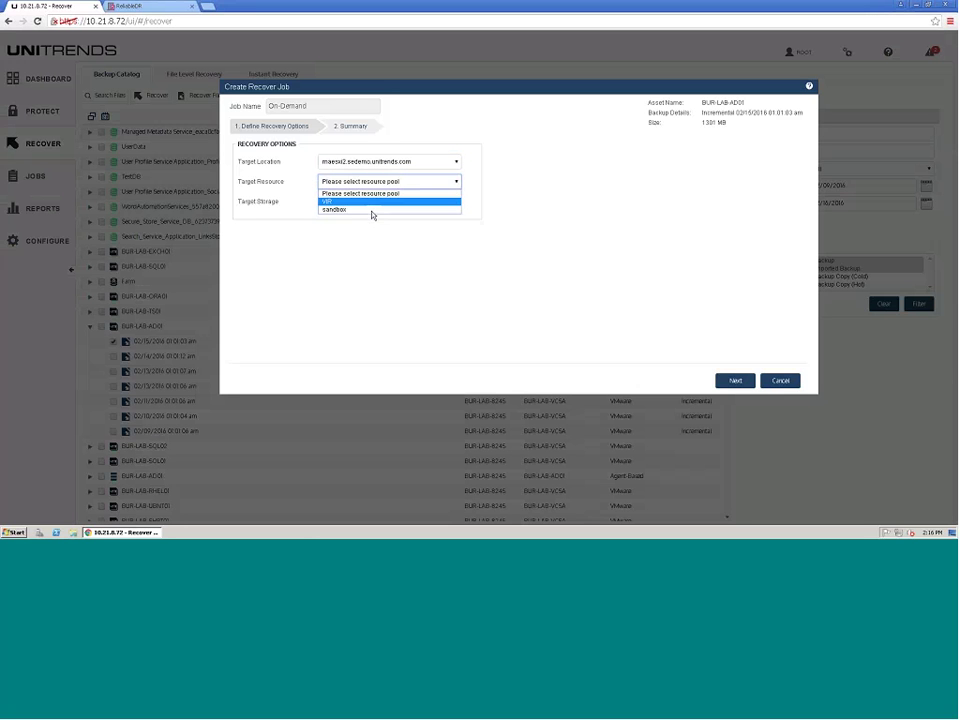
click(370, 210)
click(354, 203)
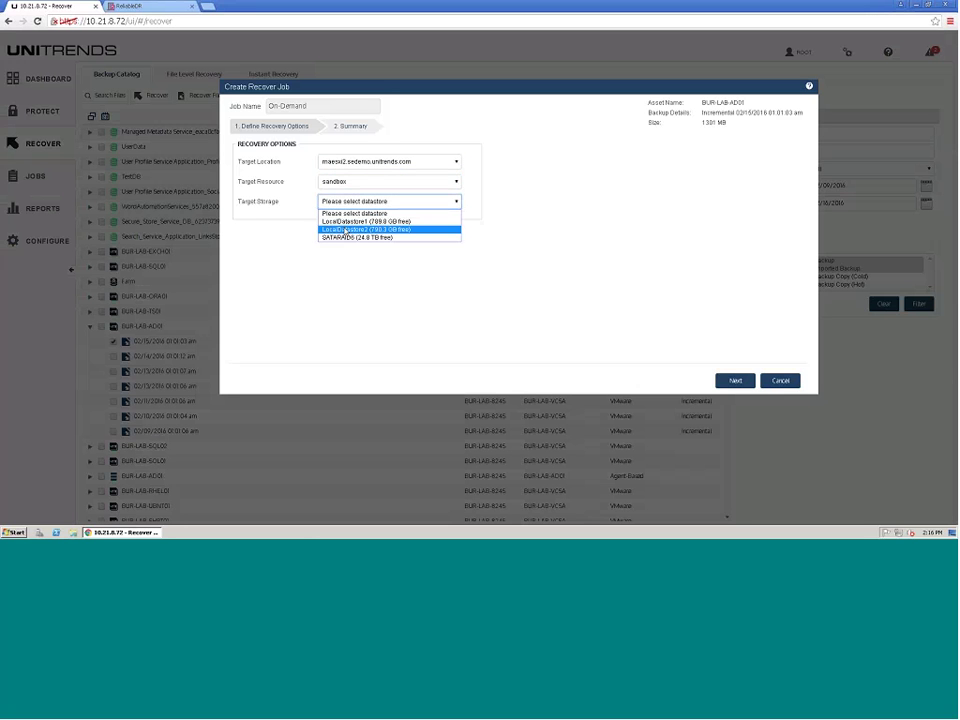
click(346, 230)
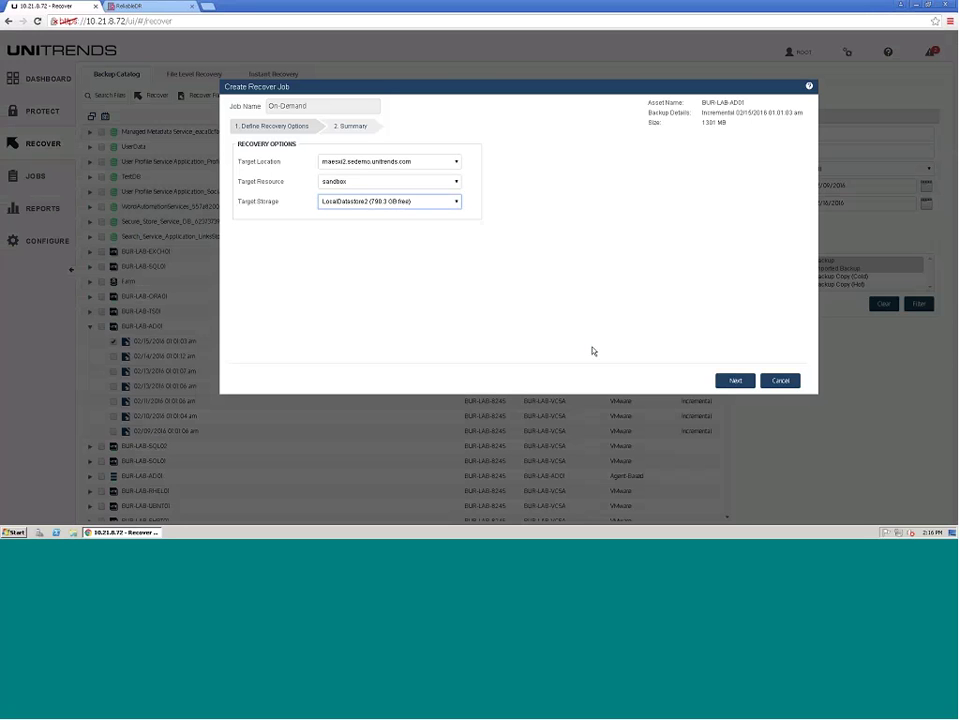
click(735, 380)
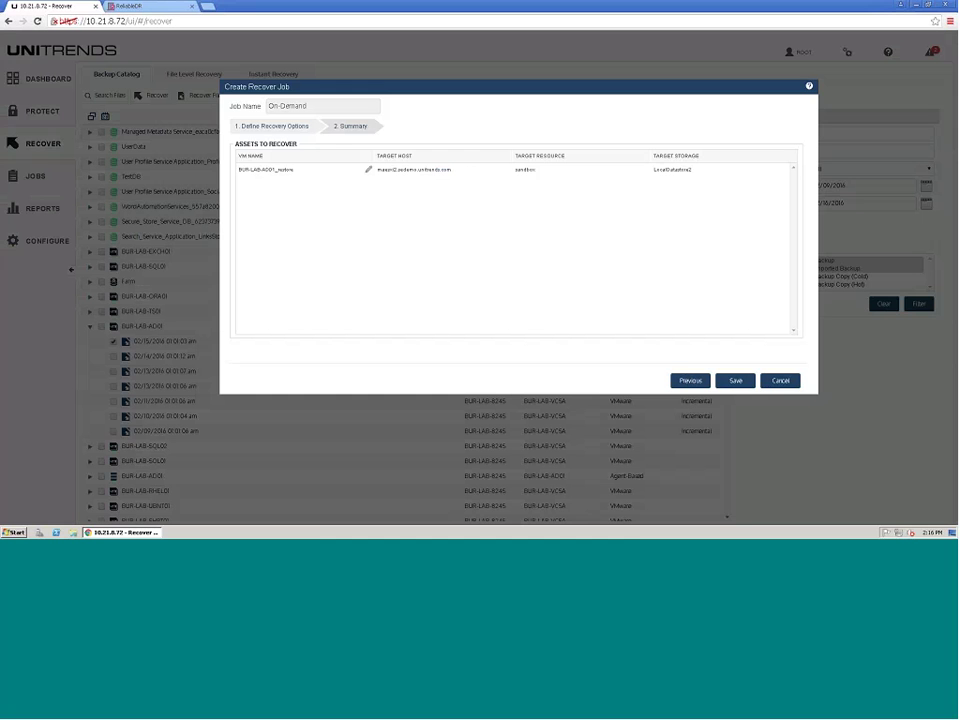
click(735, 380)
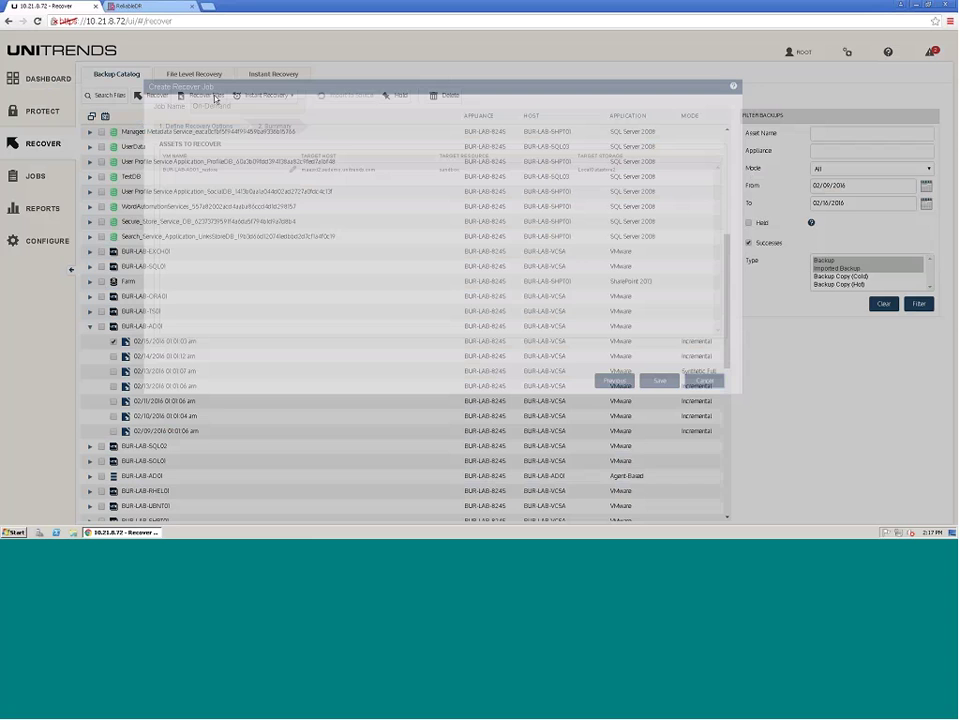
Inspect the VM instant recovery options, including audit mode, cancel that job, and deselect the 02/15/2016 backup
click(256, 96)
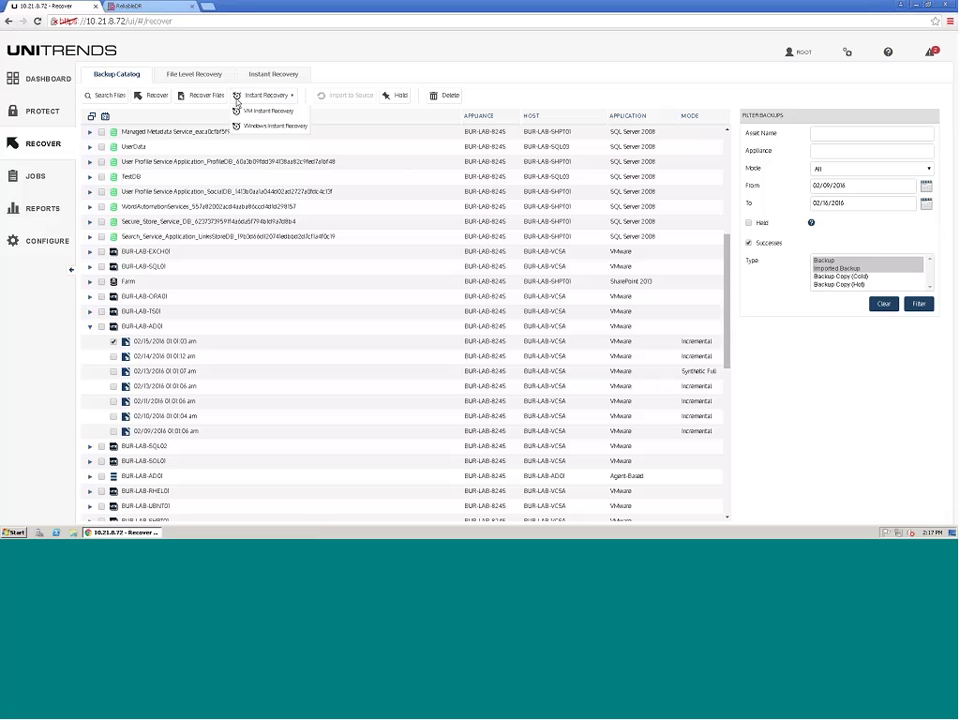
click(242, 110)
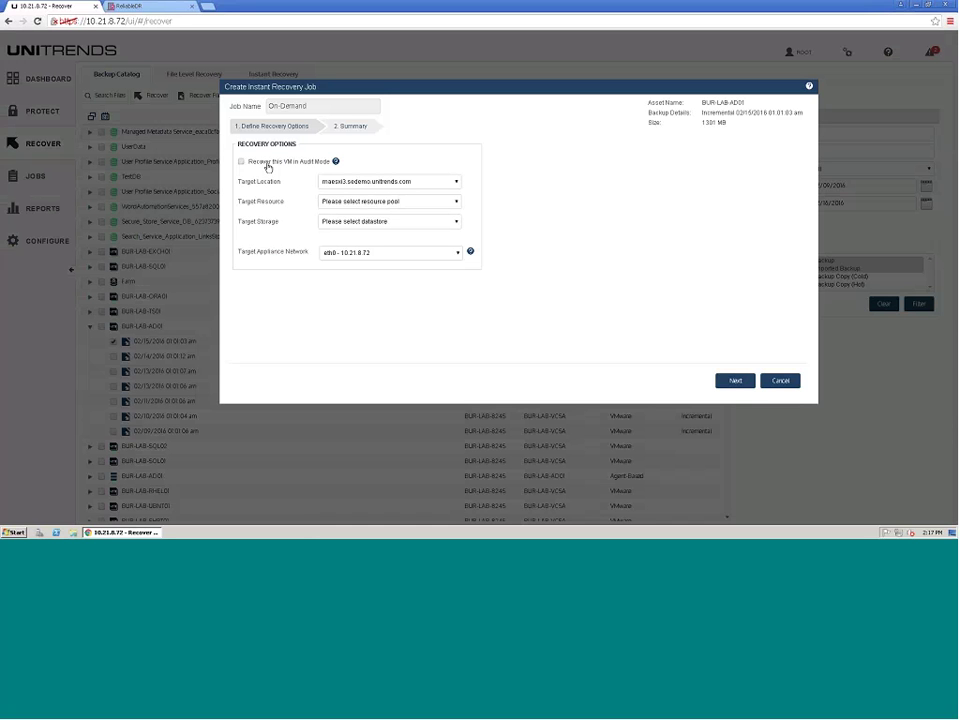
click(274, 164)
click(783, 381)
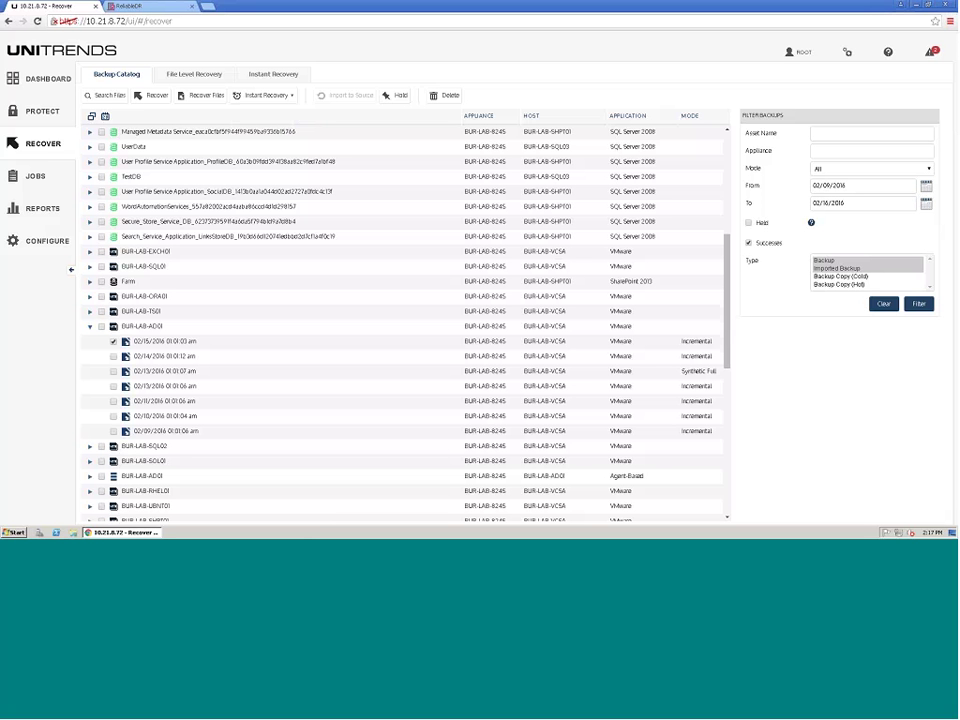
click(114, 342)
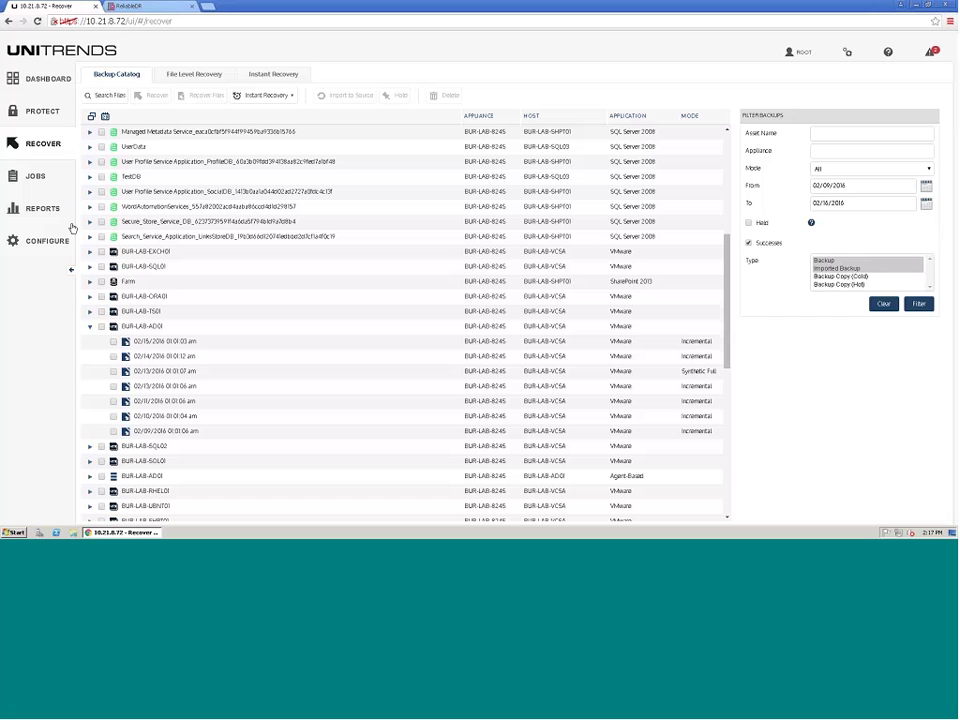